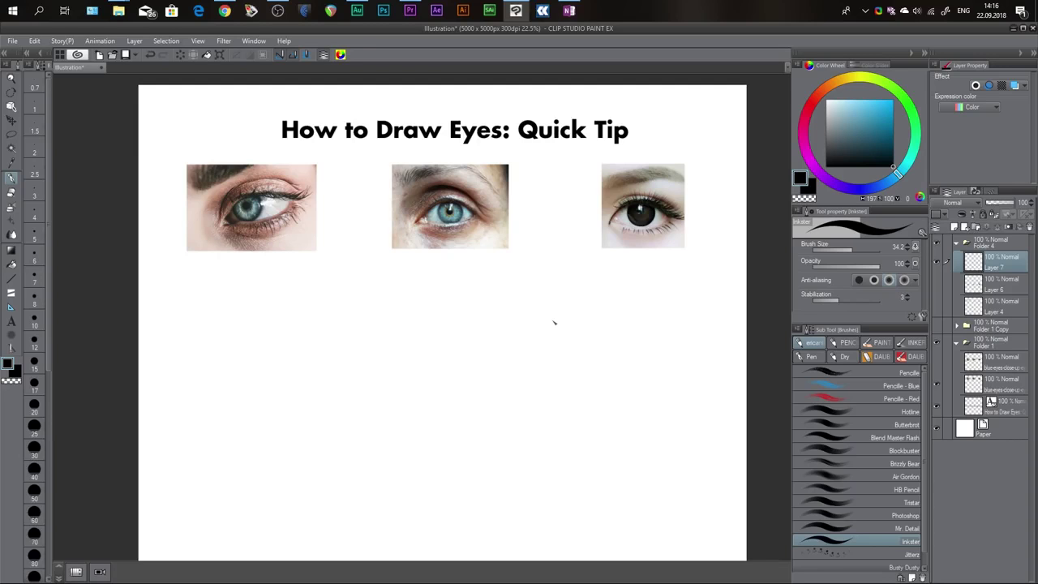
# Step: Outline the visible sclera of all three eye photos in red
pyautogui.moveTo(260, 195)
pyautogui.mouseDown()
pyautogui.moveTo(259, 220)
pyautogui.moveTo(291, 199)
pyautogui.moveTo(231, 212)
pyautogui.moveTo(247, 224)
pyautogui.mouseUp()
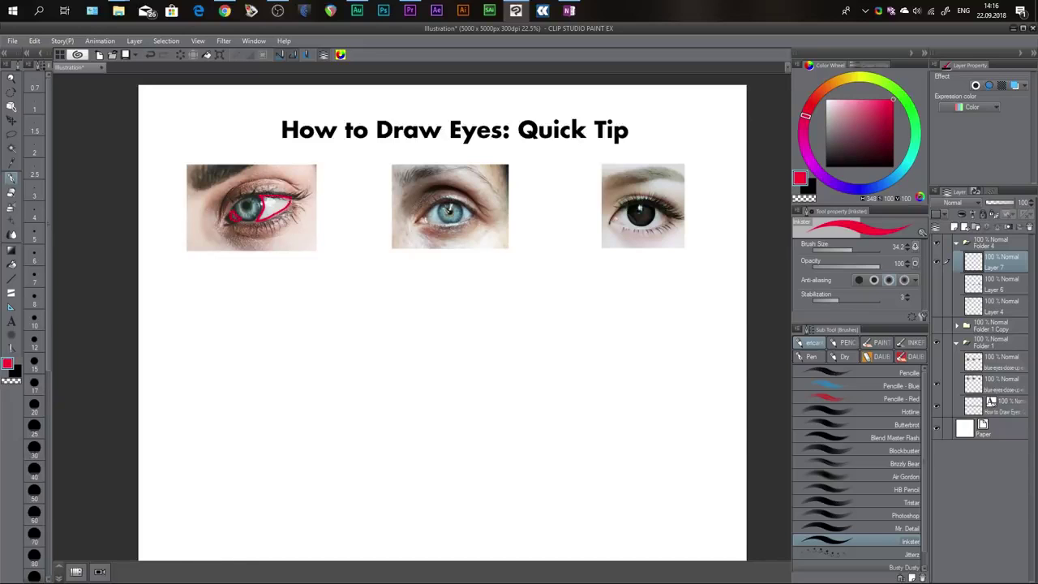
pyautogui.moveTo(441, 205)
pyautogui.mouseDown()
pyautogui.moveTo(444, 224)
pyautogui.moveTo(427, 216)
pyautogui.moveTo(445, 225)
pyautogui.moveTo(481, 216)
pyautogui.mouseUp()
pyautogui.moveTo(629, 207)
pyautogui.mouseDown()
pyautogui.moveTo(631, 226)
pyautogui.moveTo(656, 228)
pyautogui.moveTo(660, 209)
pyautogui.moveTo(665, 219)
pyautogui.moveTo(621, 223)
pyautogui.moveTo(633, 208)
pyautogui.mouseUp()
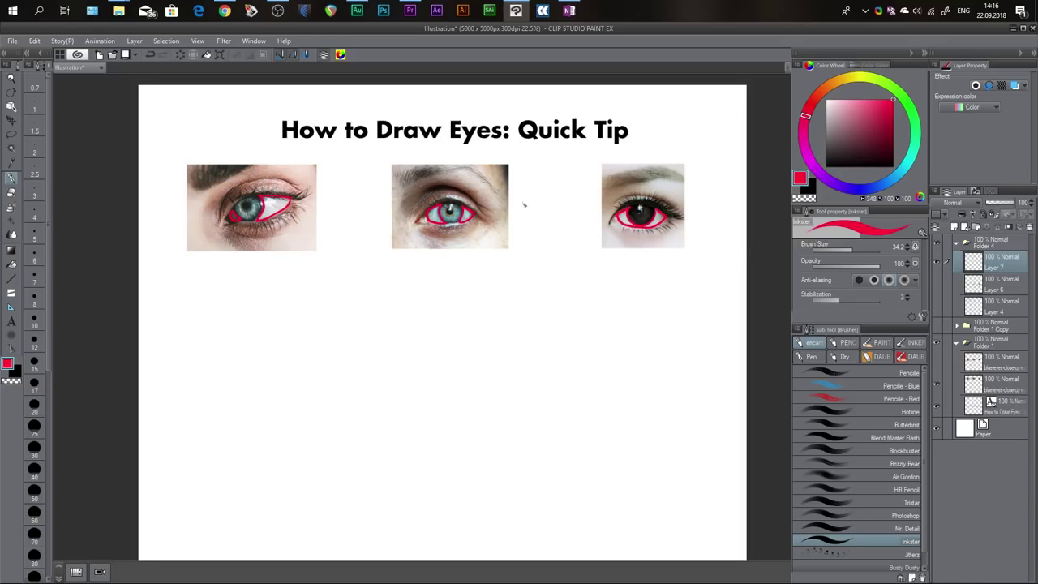
# Step: Draw a red leader line from the first eye's sclera and handwrite the label SCLERA above the photo
pyautogui.moveTo(280, 167); pyautogui.dragTo(274, 204)
pyautogui.moveTo(284, 149)
pyautogui.mouseDown()
pyautogui.moveTo(275, 159)
pyautogui.moveTo(335, 155)
pyautogui.mouseUp()
pyautogui.moveTo(313, 199); pyautogui.dragTo(324, 190)
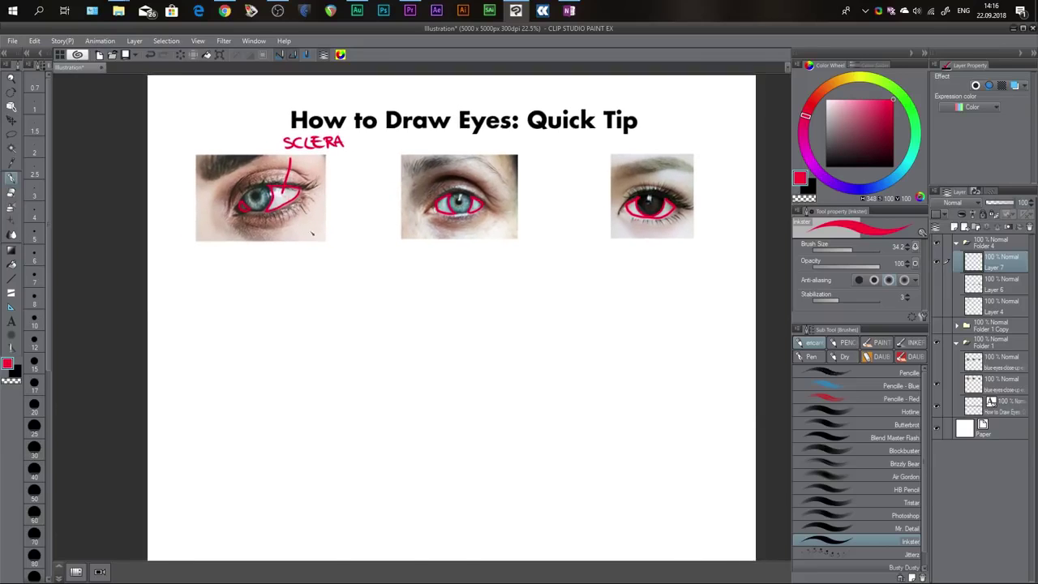
# Step: Outline the first eye's iris in blue and label it IRIS with a leader line
pyautogui.click(883, 185)
pyautogui.moveTo(247, 203)
pyautogui.mouseDown()
pyautogui.moveTo(261, 212)
pyautogui.moveTo(271, 188)
pyautogui.moveTo(255, 188)
pyautogui.moveTo(272, 186)
pyautogui.mouseUp()
pyautogui.moveTo(252, 144); pyautogui.dragTo(256, 190)
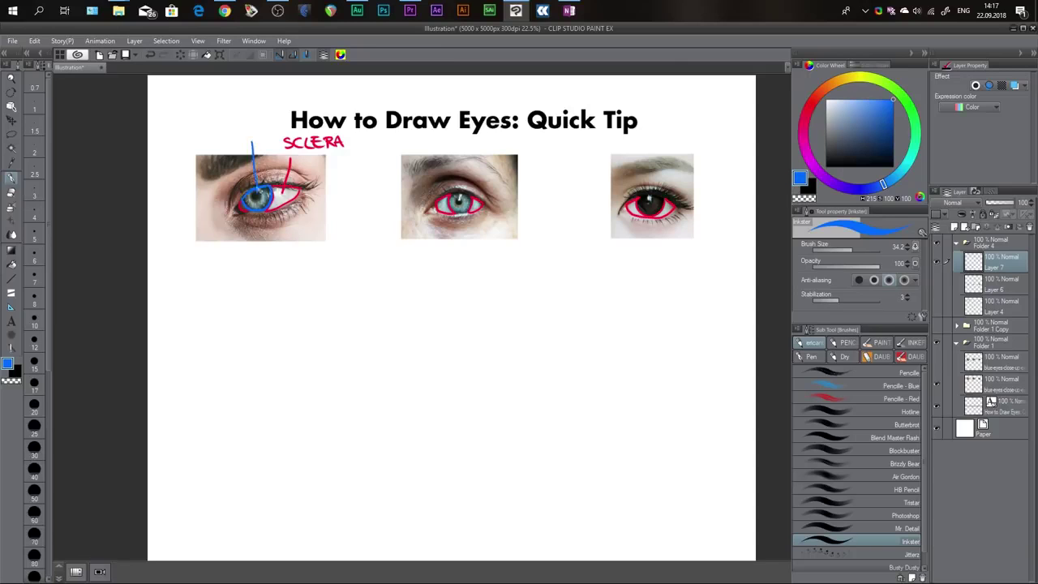
pyautogui.moveTo(233, 122)
pyautogui.mouseDown()
pyautogui.moveTo(232, 134)
pyautogui.moveTo(247, 134)
pyautogui.mouseUp()
# Step: Outline the first eye's inner corner in bright green and label it CARUNCLE below the photo
pyautogui.click(808, 154)
pyautogui.click(912, 119)
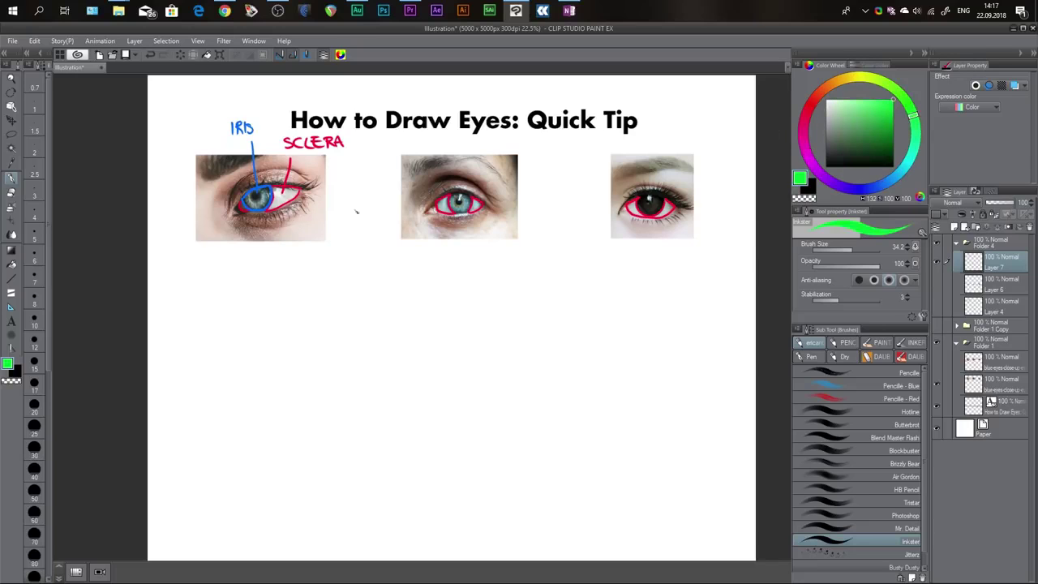
pyautogui.moveTo(237, 206)
pyautogui.mouseDown()
pyautogui.moveTo(232, 215)
pyautogui.moveTo(245, 213)
pyautogui.mouseUp()
pyautogui.moveTo(217, 254); pyautogui.dragTo(293, 256)
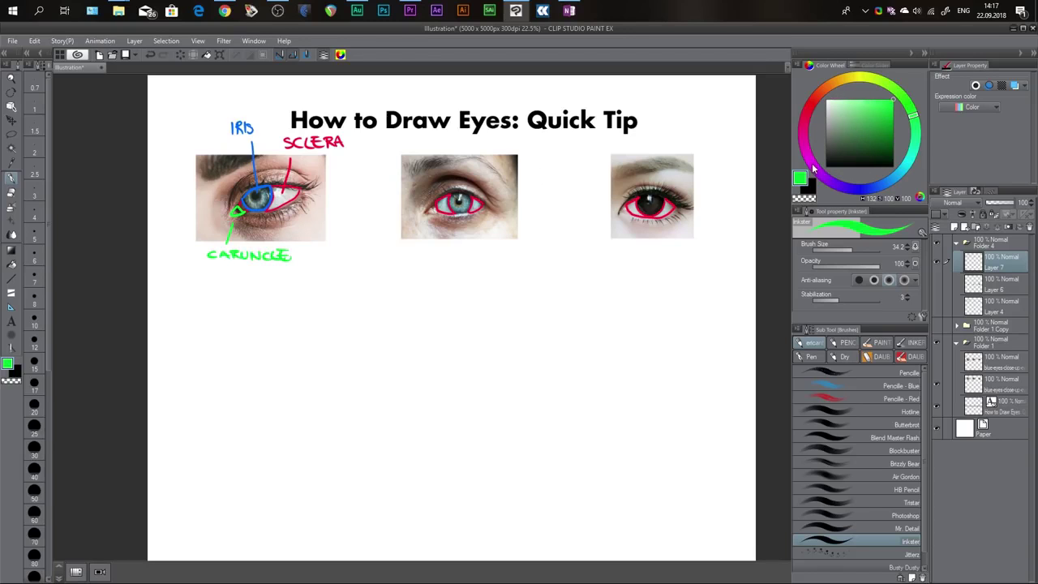
# Step: Trace the first eye's upper lid fold in magenta and label it EPICANTHIC FOLD
pyautogui.click(812, 165)
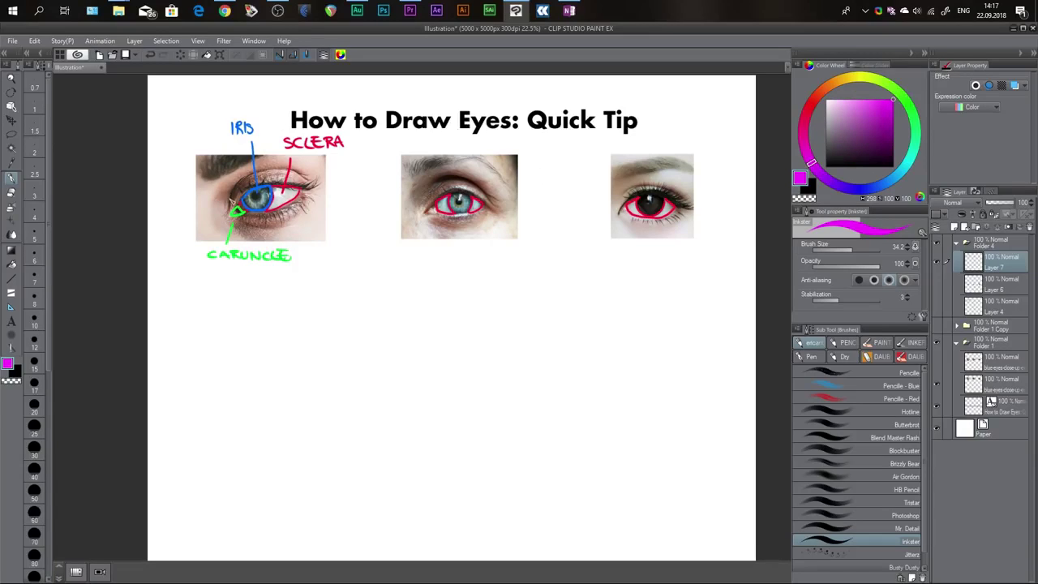
pyautogui.moveTo(232, 204)
pyautogui.mouseDown()
pyautogui.moveTo(248, 177)
pyautogui.moveTo(273, 168)
pyautogui.moveTo(315, 177)
pyautogui.mouseUp()
pyautogui.moveTo(217, 190); pyautogui.dragTo(205, 182)
pyautogui.moveTo(152, 169); pyautogui.dragTo(155, 167)
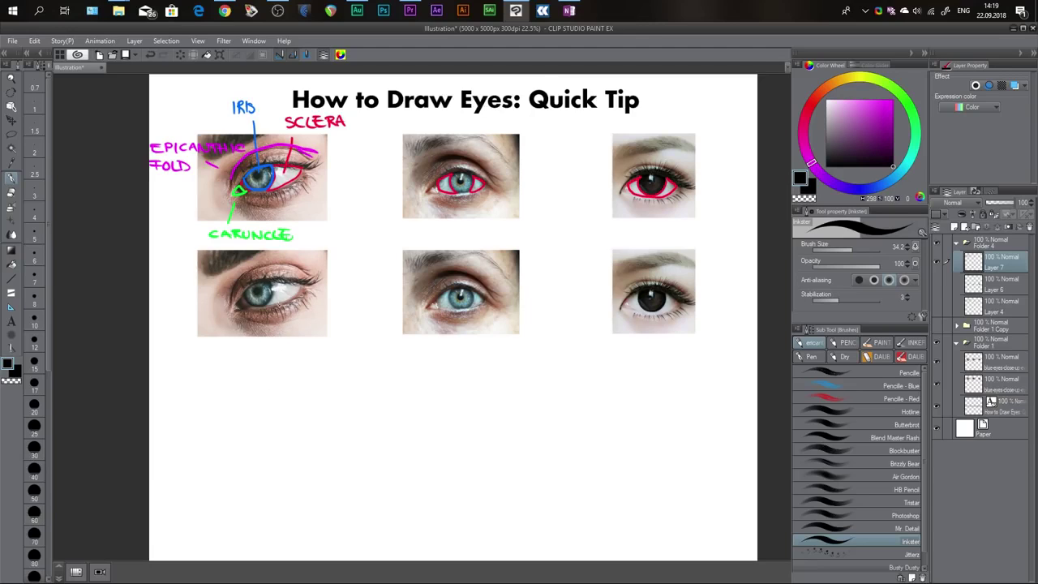
# Step: Sketch the first eye's sclera and caruncle as separate black shapes below its unmarked photo
pyautogui.moveTo(272, 283)
pyautogui.mouseDown()
pyautogui.moveTo(271, 305)
pyautogui.moveTo(306, 287)
pyautogui.moveTo(245, 303)
pyautogui.moveTo(257, 307)
pyautogui.mouseUp()
pyautogui.press('Delete')
pyautogui.moveTo(275, 356)
pyautogui.mouseDown()
pyautogui.moveTo(267, 382)
pyautogui.moveTo(287, 355)
pyautogui.moveTo(308, 356)
pyautogui.moveTo(286, 380)
pyautogui.mouseUp()
pyautogui.hotkey('ctrl', 'z')
pyautogui.hotkey('ctrl', 'z')
pyautogui.hotkey('ctrl', 'z')
pyautogui.hotkey('ctrl', 'z')
pyautogui.moveTo(303, 369)
pyautogui.mouseDown()
pyautogui.moveTo(240, 382)
pyautogui.moveTo(253, 383)
pyautogui.mouseUp()
pyautogui.hotkey('ctrl', 'z')
pyautogui.hotkey('ctrl', 'z')
pyautogui.hotkey('ctrl', 'z')
# Step: Trace the lid fold, iris edges and caruncle in magenta on the first unmarked photo, and undo the strokes
pyautogui.moveTo(431, 345); pyautogui.dragTo(412, 331)
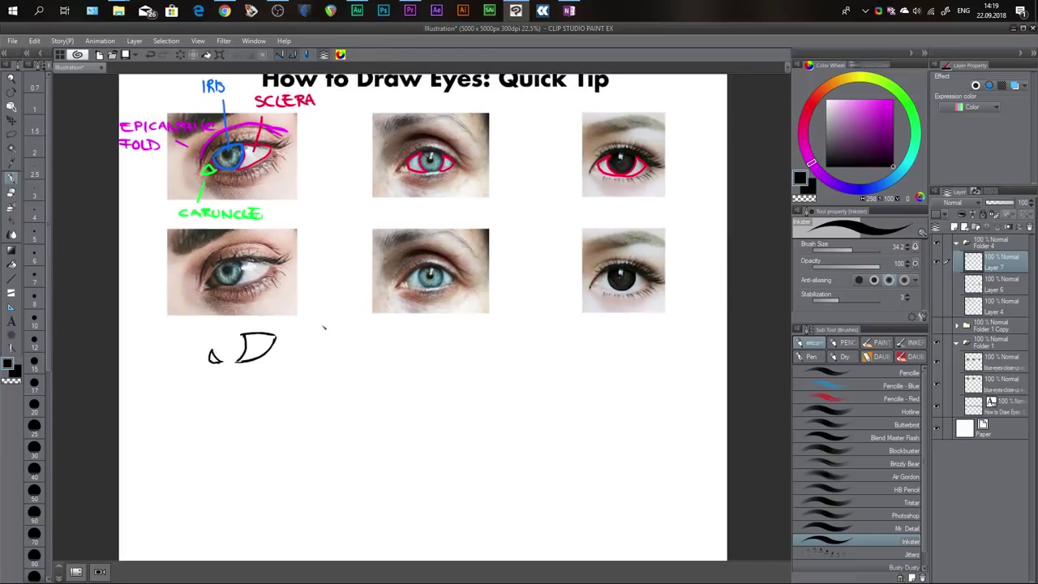
pyautogui.click(893, 100)
pyautogui.moveTo(214, 272)
pyautogui.mouseDown()
pyautogui.moveTo(243, 264)
pyautogui.moveTo(237, 287)
pyautogui.moveTo(223, 250)
pyautogui.moveTo(282, 248)
pyautogui.moveTo(280, 259)
pyautogui.moveTo(203, 291)
pyautogui.moveTo(209, 284)
pyautogui.mouseUp()
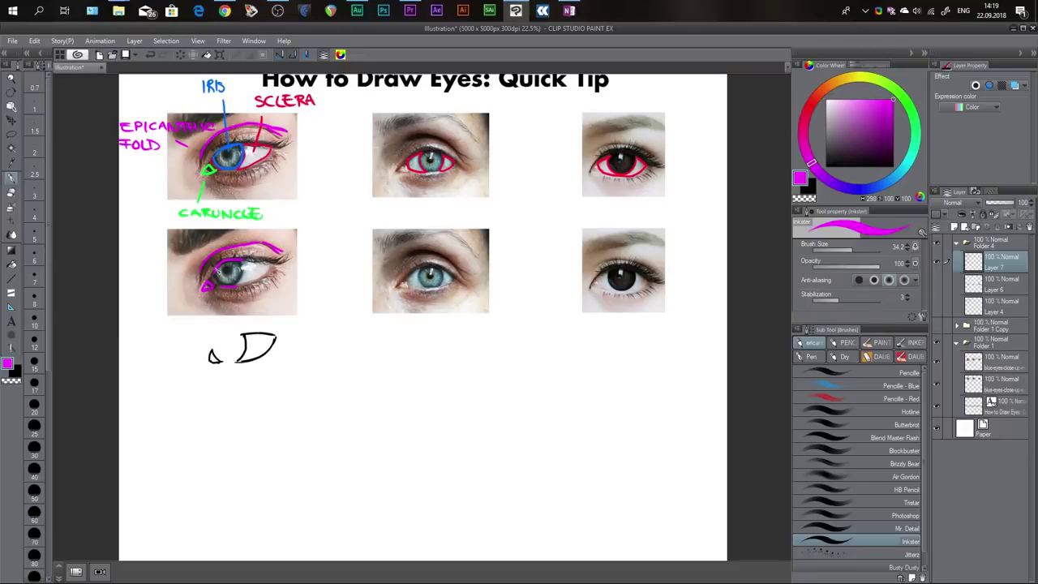
pyautogui.hotkey('ctrl', 'z')
pyautogui.hotkey('ctrl', 'z')
pyautogui.hotkey('ctrl', 'z')
pyautogui.hotkey('ctrl', 'z')
pyautogui.hotkey('ctrl', 'z')
# Step: Complete the first eye sketch's lid outline in black and add a broken fold line above it
pyautogui.moveTo(872, 156); pyautogui.dragTo(910, 172)
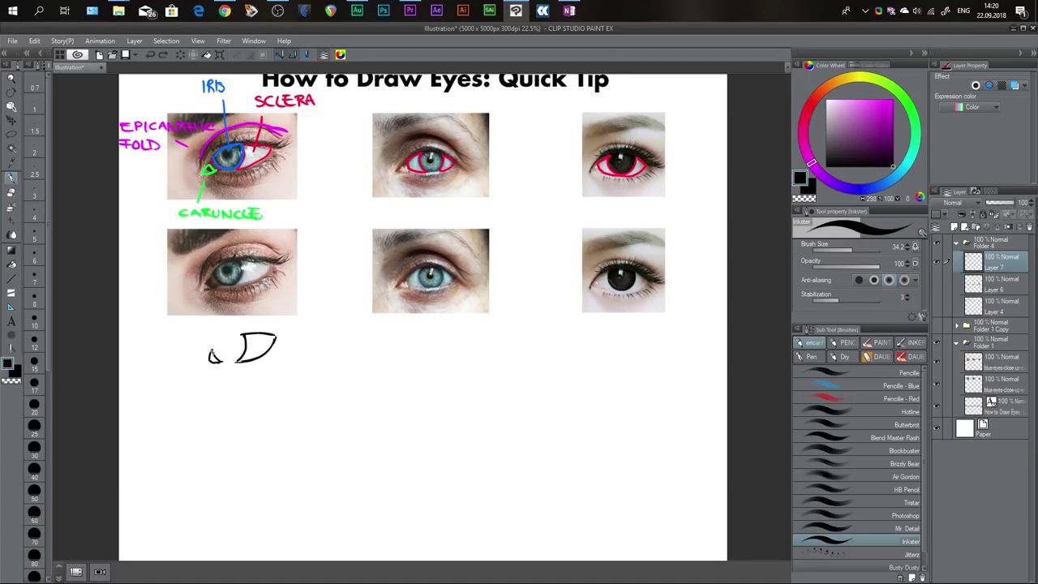
pyautogui.moveTo(213, 359)
pyautogui.mouseDown()
pyautogui.moveTo(249, 335)
pyautogui.moveTo(235, 365)
pyautogui.moveTo(226, 360)
pyautogui.moveTo(248, 366)
pyautogui.moveTo(213, 367)
pyautogui.mouseUp()
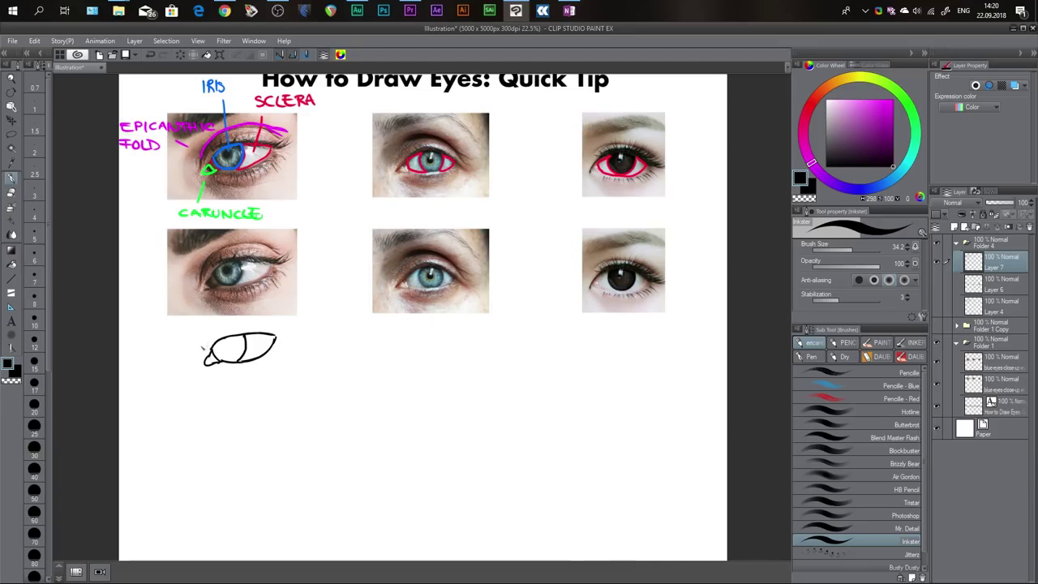
pyautogui.moveTo(203, 354)
pyautogui.mouseDown()
pyautogui.moveTo(237, 322)
pyautogui.moveTo(278, 329)
pyautogui.mouseUp()
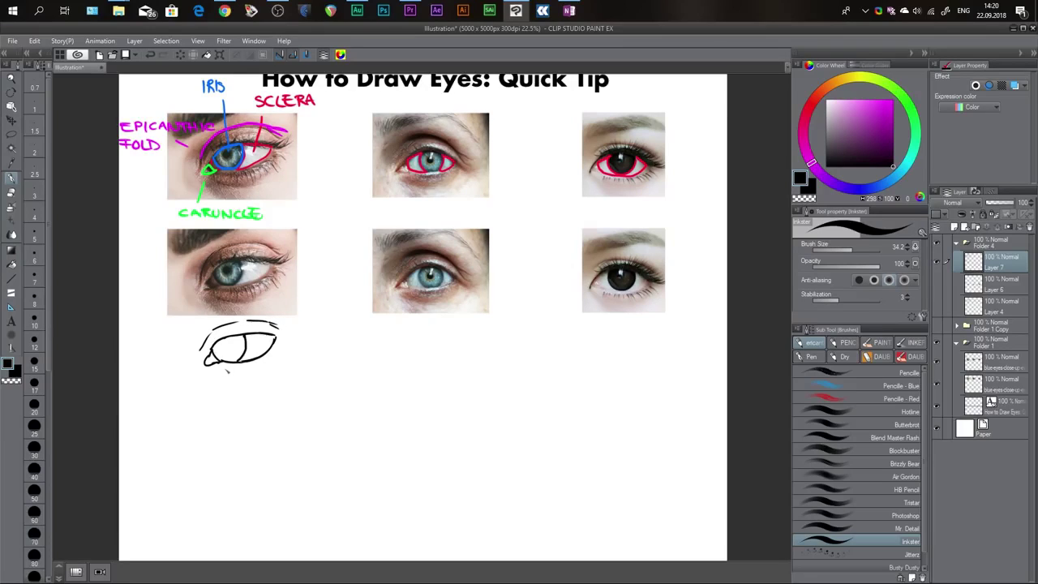
# Step: Add lash strokes and short under-eye lines to the first eye sketch
pyautogui.moveTo(226, 372)
pyautogui.mouseDown()
pyautogui.moveTo(279, 354)
pyautogui.moveTo(266, 331)
pyautogui.moveTo(293, 330)
pyautogui.moveTo(243, 323)
pyautogui.moveTo(241, 335)
pyautogui.mouseUp()
pyautogui.hotkey('ctrl', 'z')
pyautogui.hotkey('ctrl', 'z')
pyautogui.hotkey('ctrl', 'z')
pyautogui.hotkey('ctrl', 'z')
pyautogui.moveTo(222, 351); pyautogui.dragTo(213, 360)
# Step: Redraw the first eye sketch's iris edge and cut a small highlight into it using the transparent colour
pyautogui.press('c')
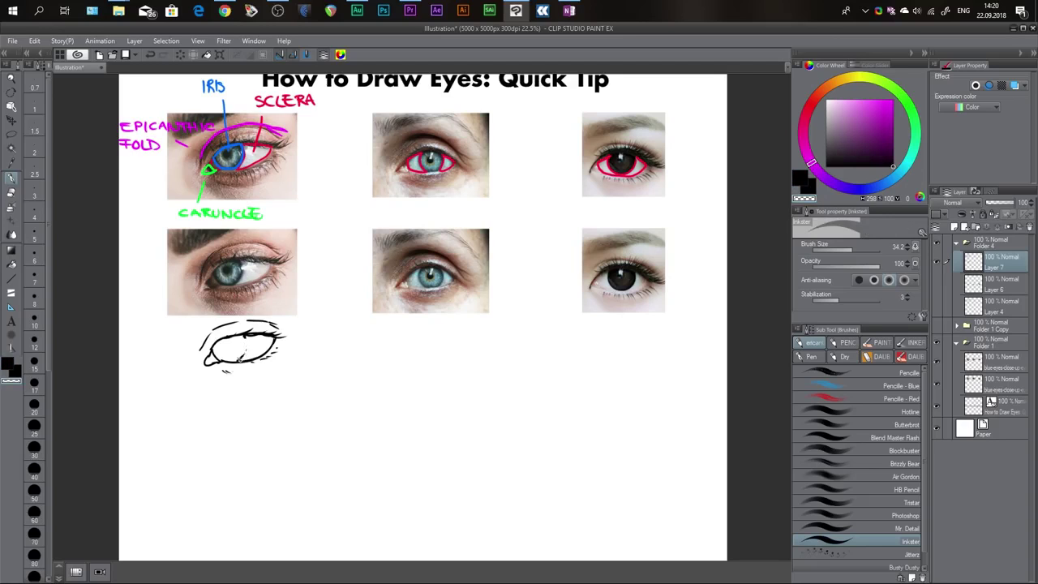
pyautogui.press('c')
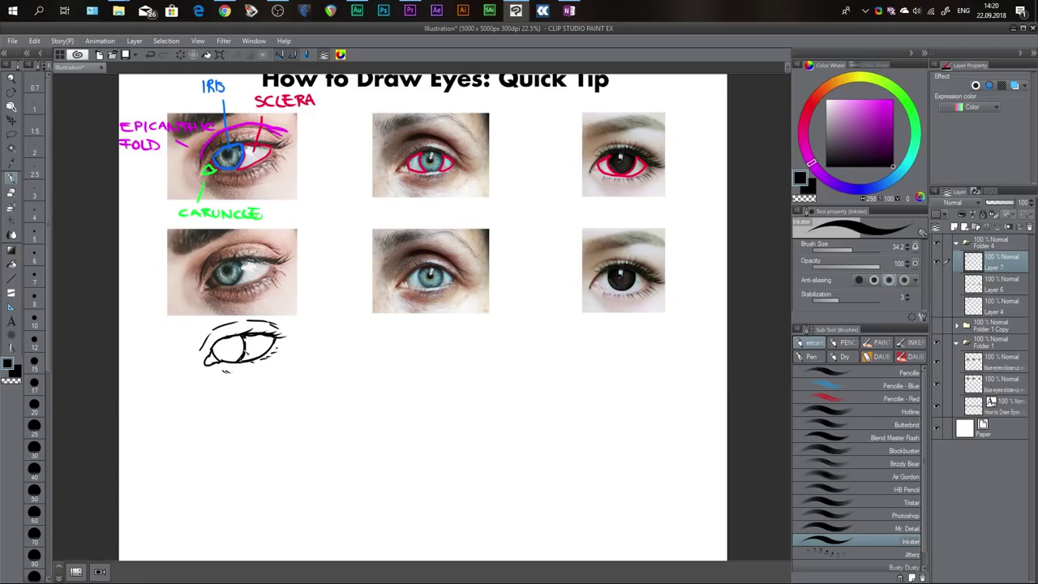
pyautogui.hotkey('ctrl', 'z')
pyautogui.moveTo(244, 333); pyautogui.dragTo(244, 354)
pyautogui.press('c')
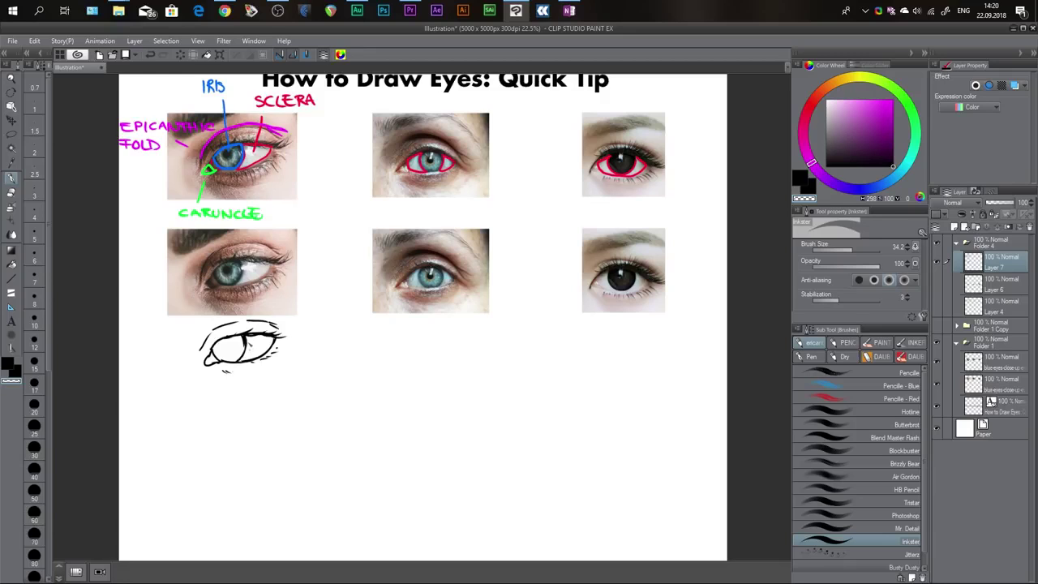
pyautogui.press('c')
pyautogui.press('c')
# Step: Sketch the second eye in black below its photo, with caruncle, lids, round iris, fold and under-eye lines
pyautogui.moveTo(393, 348); pyautogui.dragTo(365, 357)
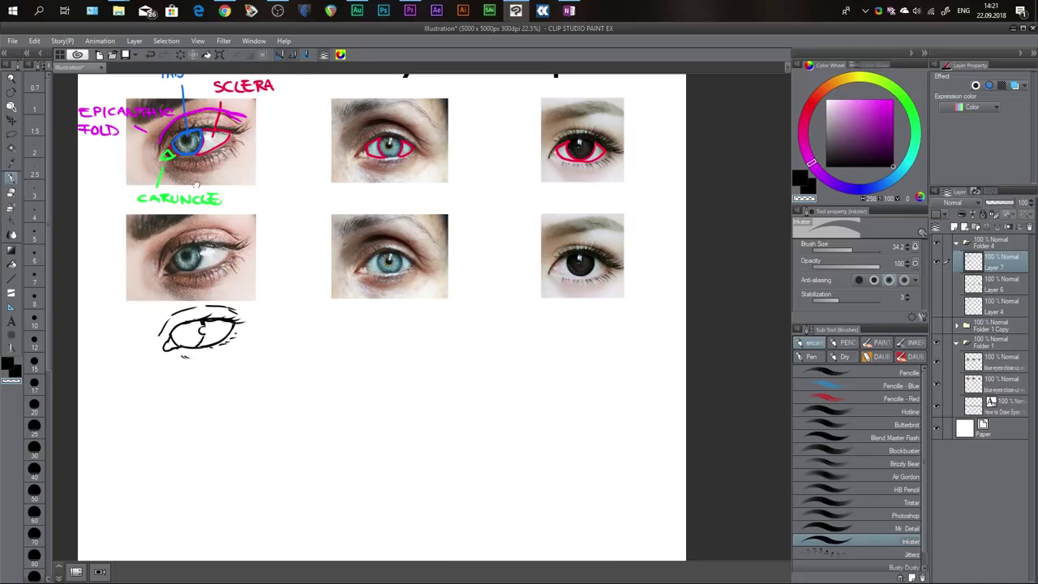
pyautogui.moveTo(300, 178); pyautogui.dragTo(312, 223)
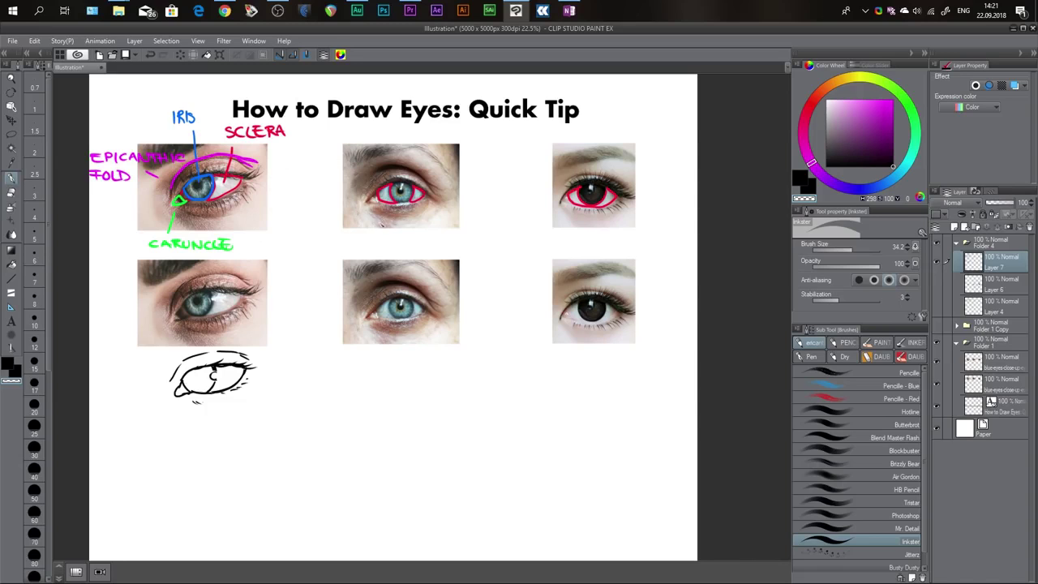
pyautogui.moveTo(384, 234); pyautogui.dragTo(388, 233)
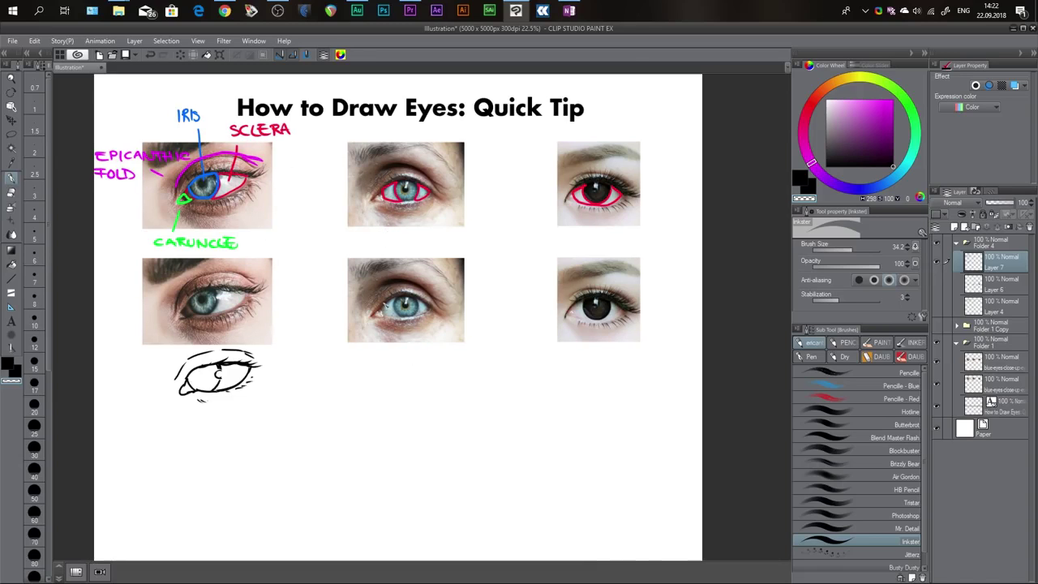
pyautogui.press('c')
pyautogui.moveTo(390, 367); pyautogui.dragTo(395, 389)
pyautogui.moveTo(375, 376)
pyautogui.mouseDown()
pyautogui.moveTo(393, 362)
pyautogui.moveTo(375, 387)
pyautogui.moveTo(415, 387)
pyautogui.moveTo(427, 376)
pyautogui.moveTo(433, 388)
pyautogui.moveTo(412, 391)
pyautogui.moveTo(415, 366)
pyautogui.moveTo(423, 372)
pyautogui.moveTo(404, 360)
pyautogui.moveTo(418, 388)
pyautogui.moveTo(365, 386)
pyautogui.moveTo(379, 387)
pyautogui.moveTo(400, 347)
pyautogui.moveTo(449, 379)
pyautogui.mouseUp()
pyautogui.hotkey('ctrl', 'z')
pyautogui.hotkey('ctrl', 'z')
pyautogui.hotkey('ctrl', 'z')
pyautogui.hotkey('ctrl', 'z')
pyautogui.click(414, 373)
pyautogui.hotkey('ctrl', 'z')
pyautogui.hotkey('ctrl', 'z')
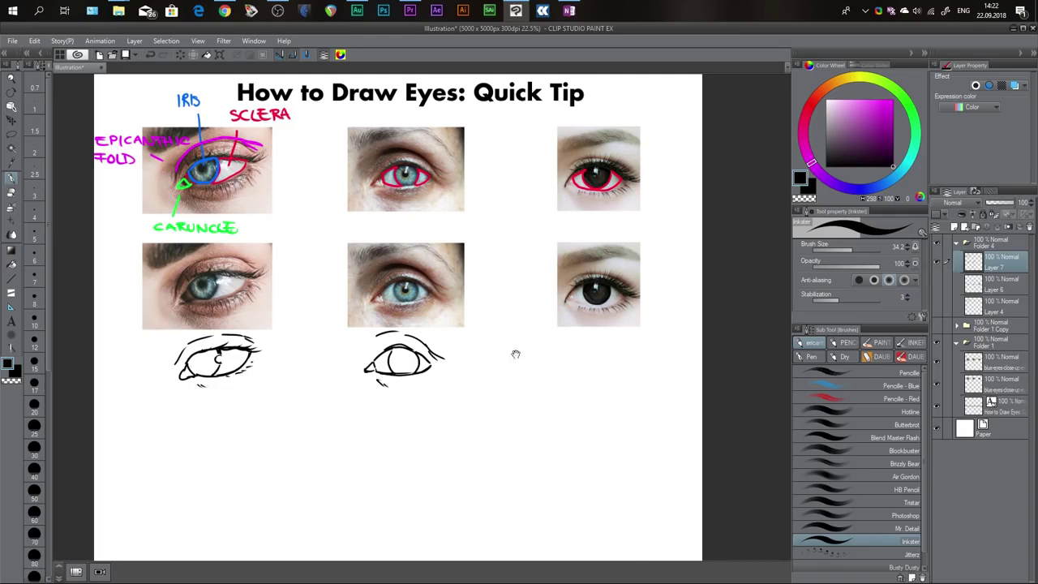
# Step: Add a small highlight at the upper part of the second eye sketch's iris
pyautogui.moveTo(514, 354); pyautogui.dragTo(462, 343)
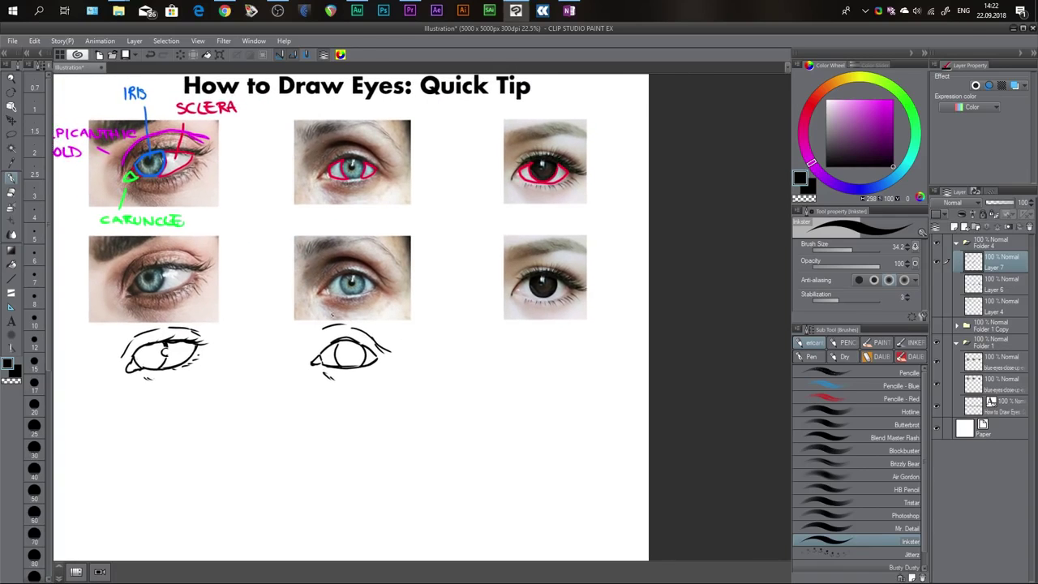
pyautogui.moveTo(415, 329)
pyautogui.mouseDown()
pyautogui.moveTo(427, 328)
pyautogui.moveTo(401, 333)
pyautogui.moveTo(422, 311)
pyautogui.mouseUp()
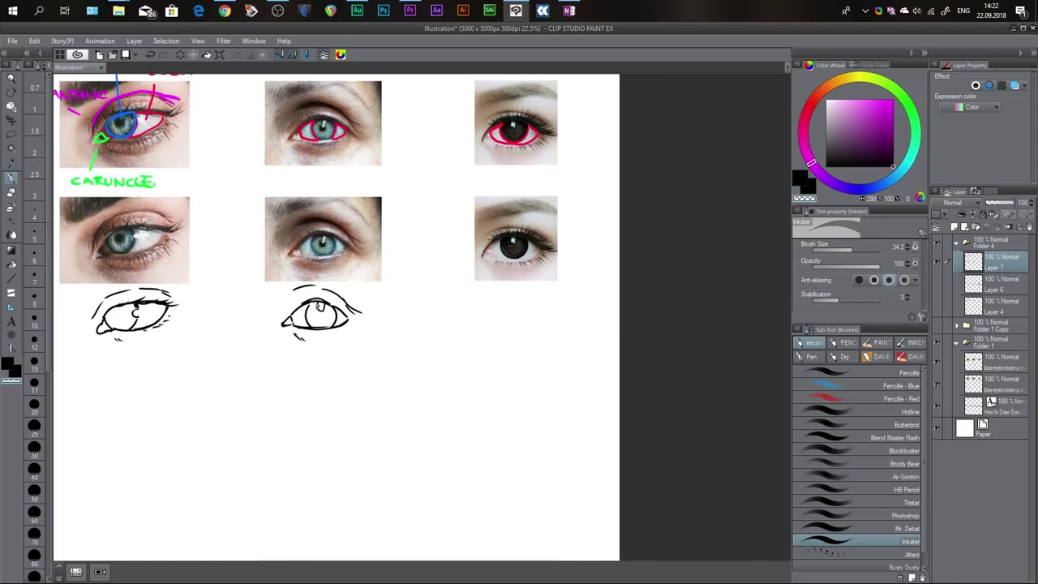
pyautogui.moveTo(487, 302); pyautogui.dragTo(492, 307)
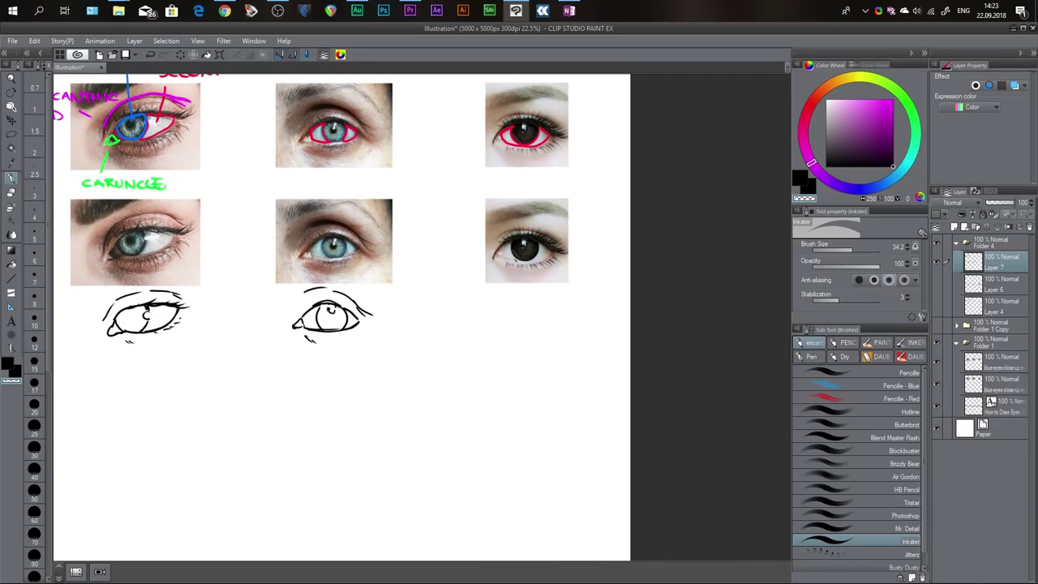
# Step: Sketch the third eye's lid outline, inner corner and iris in black below its photo
pyautogui.moveTo(491, 278); pyautogui.dragTo(510, 295)
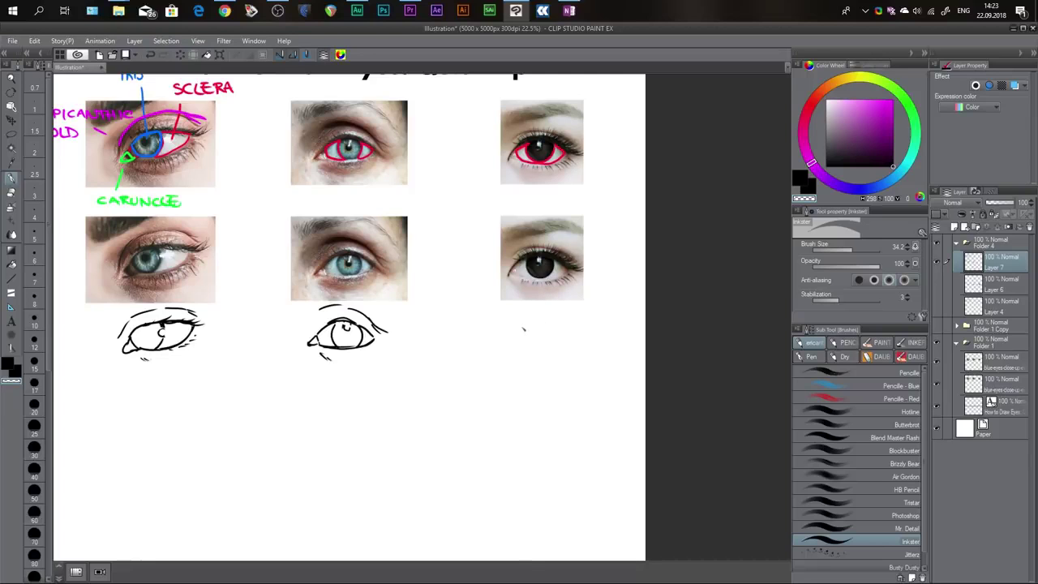
pyautogui.press('c')
pyautogui.moveTo(526, 326)
pyautogui.mouseDown()
pyautogui.moveTo(528, 343)
pyautogui.moveTo(549, 352)
pyautogui.moveTo(528, 339)
pyautogui.moveTo(557, 328)
pyautogui.moveTo(551, 346)
pyautogui.moveTo(528, 326)
pyautogui.moveTo(554, 352)
pyautogui.moveTo(572, 341)
pyautogui.moveTo(570, 330)
pyautogui.moveTo(567, 342)
pyautogui.moveTo(510, 345)
pyautogui.mouseUp()
pyautogui.hotkey('ctrl', 'z')
pyautogui.hotkey('ctrl', 'z')
pyautogui.moveTo(509, 345); pyautogui.dragTo(514, 335)
pyautogui.hotkey('ctrl', 'z')
pyautogui.hotkey('ctrl', 'z')
pyautogui.press('c')
pyautogui.press('c')
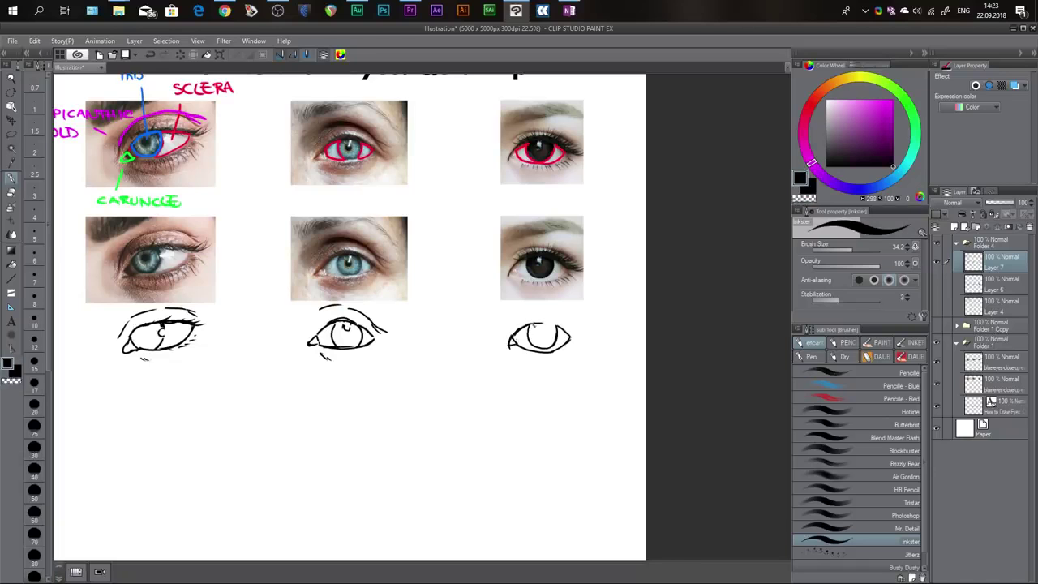
# Step: Fill the third eye's iris black around a highlight and add its heavy upper lid, lashes and fold line
pyautogui.moveTo(569, 335)
pyautogui.mouseDown()
pyautogui.moveTo(584, 338)
pyautogui.moveTo(532, 329)
pyautogui.moveTo(548, 326)
pyautogui.moveTo(535, 333)
pyautogui.moveTo(559, 344)
pyautogui.moveTo(535, 334)
pyautogui.moveTo(545, 349)
pyautogui.moveTo(552, 333)
pyautogui.moveTo(517, 328)
pyautogui.moveTo(519, 317)
pyautogui.mouseUp()
pyautogui.press('c')
pyautogui.hotkey('ctrl', 'z')
pyautogui.hotkey('ctrl', 'z')
pyautogui.press('c')
pyautogui.moveTo(522, 319)
pyautogui.mouseDown()
pyautogui.moveTo(565, 320)
pyautogui.moveTo(560, 314)
pyautogui.moveTo(589, 332)
pyautogui.mouseUp()
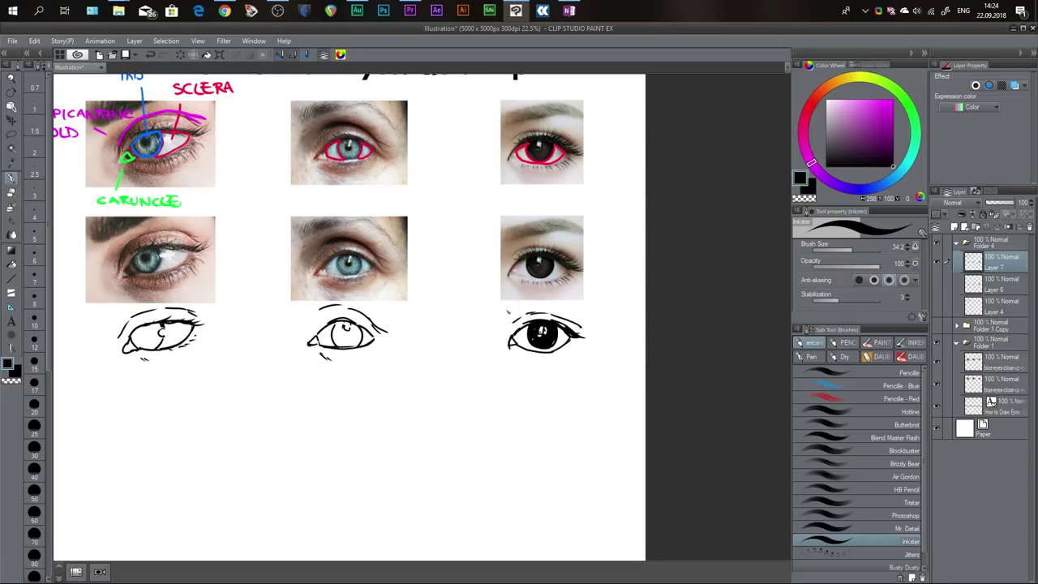
pyautogui.moveTo(504, 313)
pyautogui.mouseDown()
pyautogui.moveTo(552, 299)
pyautogui.moveTo(594, 307)
pyautogui.moveTo(512, 309)
pyautogui.moveTo(557, 282)
pyautogui.moveTo(593, 305)
pyautogui.mouseUp()
pyautogui.hotkey('ctrl', 'z')
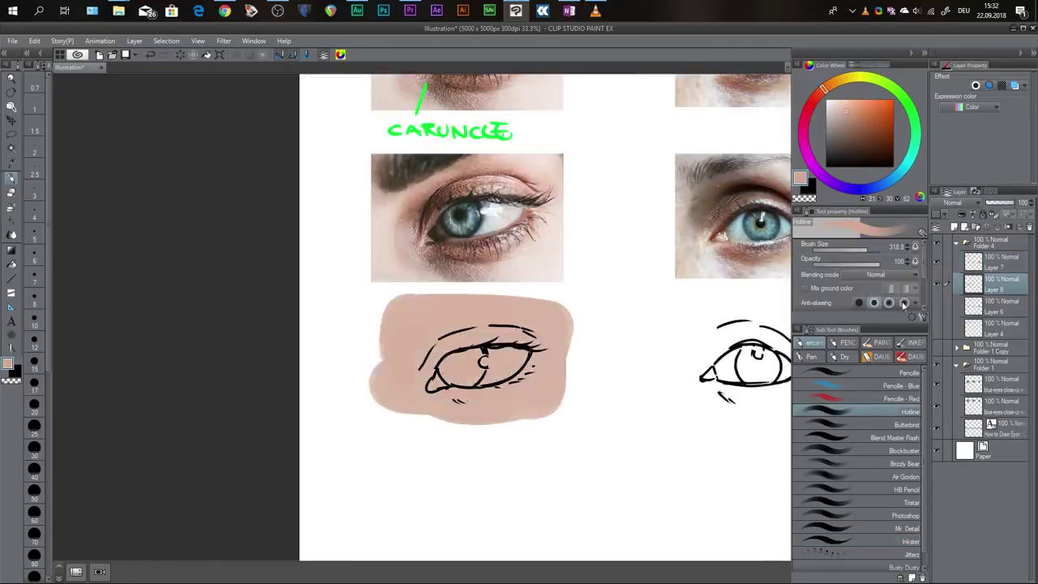
# Step: Paint a large skin-toned block behind the first eye sketch with the Hotline brush
pyautogui.scroll(-3, 565, 367)
pyautogui.scroll(4, 565, 367)
pyautogui.moveTo(565, 367); pyautogui.dragTo(381, 447)
# Step: Fill the first eye sketch's sclera off-white and its iris near-black using colours sampled from the photo
pyautogui.keyDown('alt'); pyautogui.click(496, 181); pyautogui.keyUp('alt')
pyautogui.moveTo(499, 384)
pyautogui.mouseDown()
pyautogui.moveTo(518, 371)
pyautogui.moveTo(477, 386)
pyautogui.moveTo(525, 337)
pyautogui.mouseUp()
pyautogui.keyDown('alt'); pyautogui.click(485, 170); pyautogui.keyUp('alt')
pyautogui.keyDown('alt'); pyautogui.click(466, 187); pyautogui.keyUp('alt')
# Step: Shade the upper lid, under-eye area and brow ridge with a darker skin tone sampled from the photo's eyelid
pyautogui.keyDown('alt'); pyautogui.click(478, 152); pyautogui.keyUp('alt')
pyautogui.press(']')
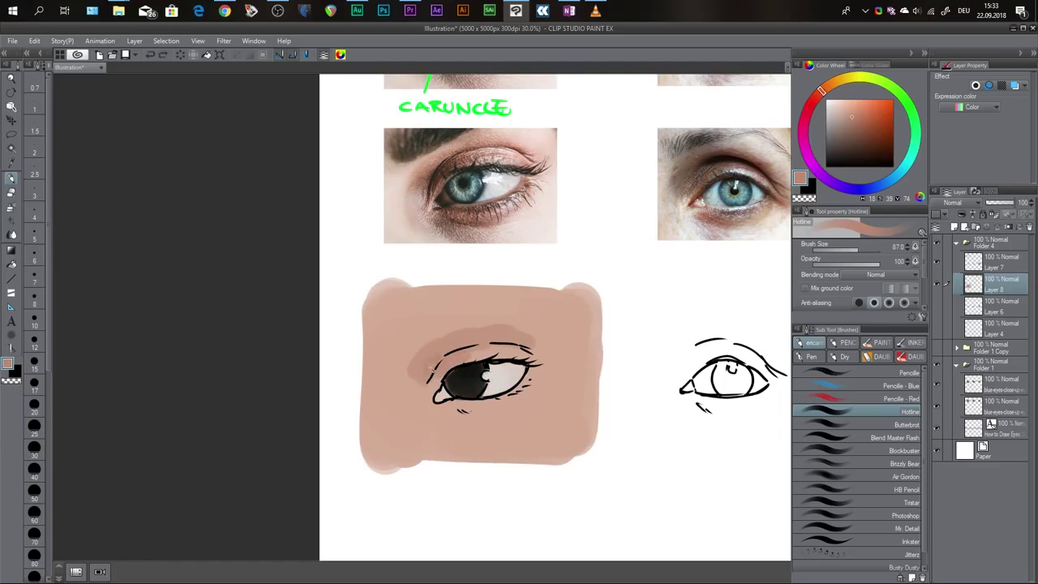
pyautogui.moveTo(459, 398); pyautogui.dragTo(473, 398)
pyautogui.moveTo(456, 411); pyautogui.dragTo(523, 398)
pyautogui.moveTo(393, 352)
pyautogui.mouseDown()
pyautogui.moveTo(474, 308)
pyautogui.moveTo(539, 313)
pyautogui.mouseUp()
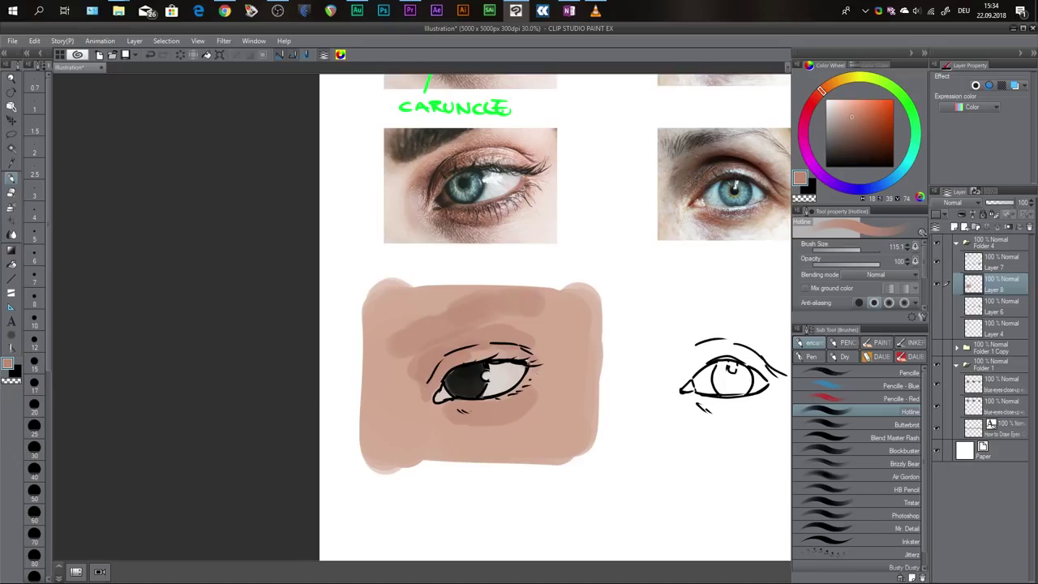
# Step: Darken the inner upper lid with a reddish brown sampled from the photo, and bring in the Soft airbrush
pyautogui.keyDown('alt'); pyautogui.click(445, 172); pyautogui.keyUp('alt')
pyautogui.moveTo(433, 378); pyautogui.dragTo(468, 351)
pyautogui.press('b')
pyautogui.press(']')
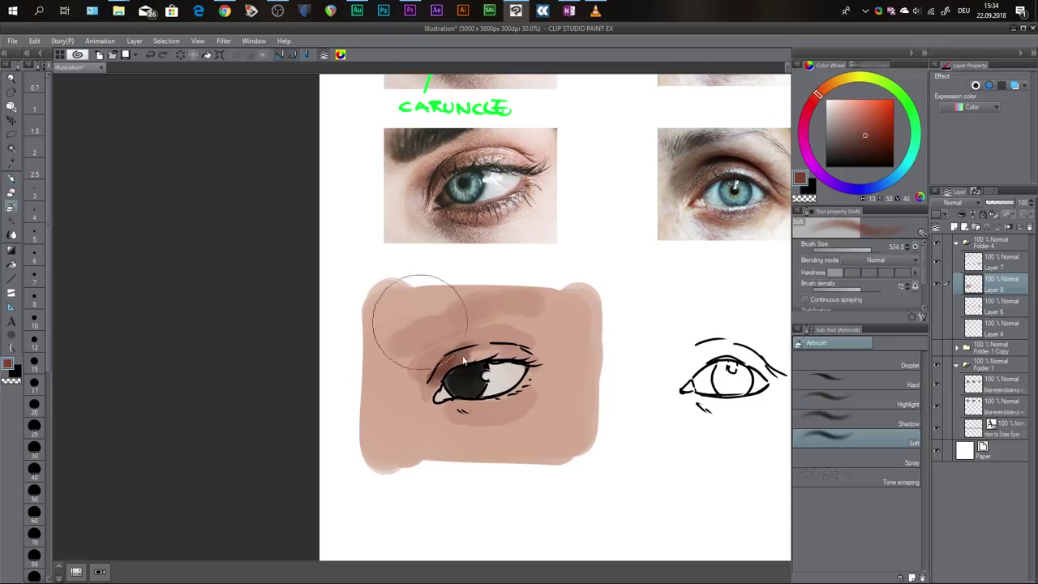
# Step: Blend warmer and lighter skin tones around the first eye with the Soft airbrush
pyautogui.keyDown('alt'); pyautogui.click(511, 292); pyautogui.keyUp('alt')
pyautogui.click(828, 93)
pyautogui.moveTo(417, 327)
pyautogui.mouseDown()
pyautogui.moveTo(458, 333)
pyautogui.moveTo(398, 417)
pyautogui.mouseUp()
pyautogui.click(839, 104)
pyautogui.moveTo(490, 317); pyautogui.dragTo(555, 332)
pyautogui.moveTo(559, 402)
pyautogui.mouseDown()
pyautogui.moveTo(511, 438)
pyautogui.moveTo(470, 441)
pyautogui.mouseUp()
pyautogui.moveTo(441, 325); pyautogui.dragTo(405, 322)
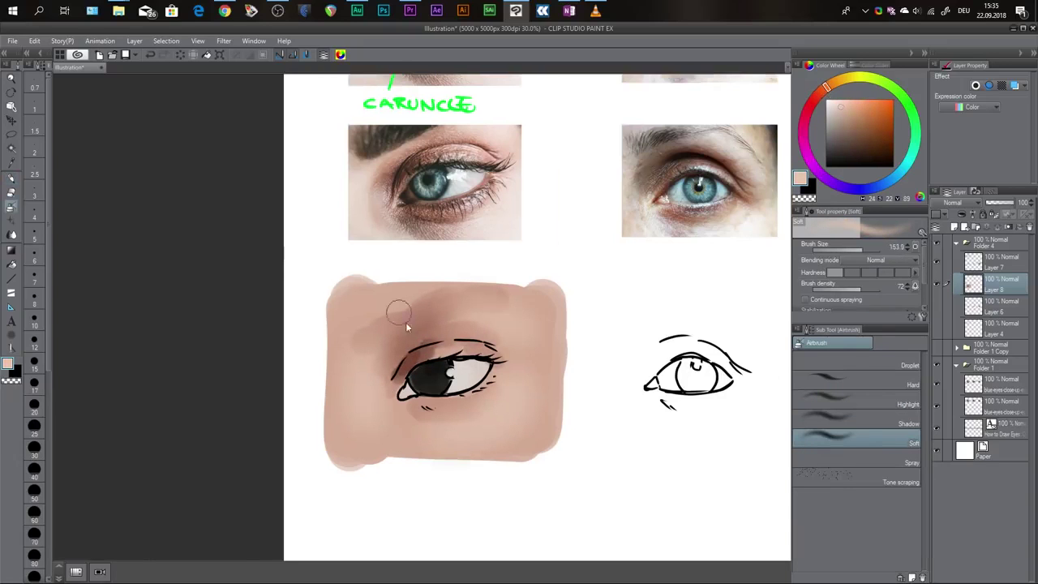
# Step: Paint a black pupil inside the first eye's iris with the Hotline brush
pyautogui.press('b')
pyautogui.click(826, 130)
pyautogui.keyDown('alt'); pyautogui.click(418, 367); pyautogui.keyUp('alt')
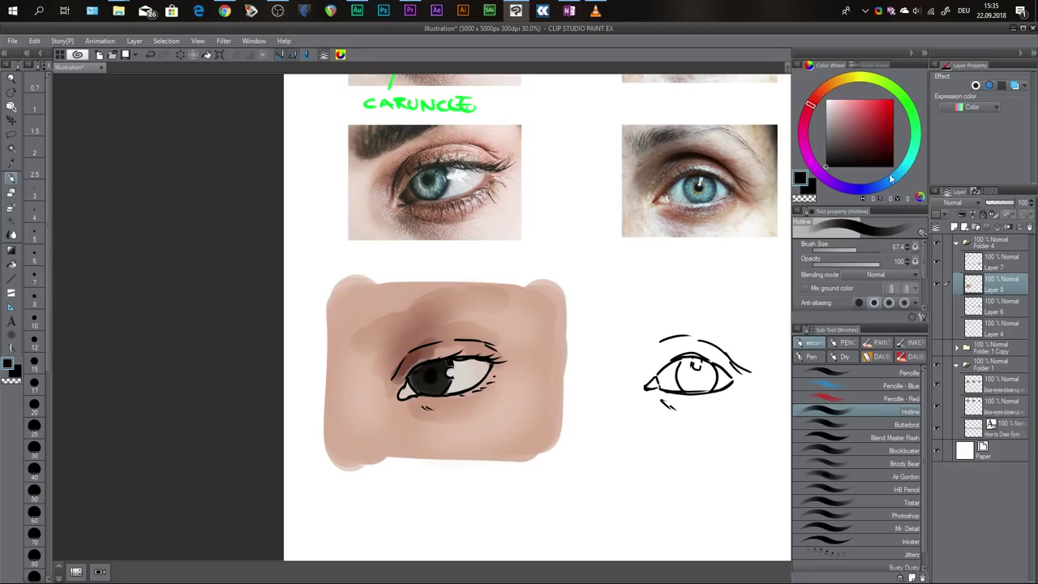
pyautogui.hotkey('ctrl', 'z')
# Step: Shade the first eye's sclera with grey and darken its caruncle
pyautogui.keyDown('alt'); pyautogui.click(477, 371); pyautogui.keyUp('alt')
pyautogui.click(835, 133)
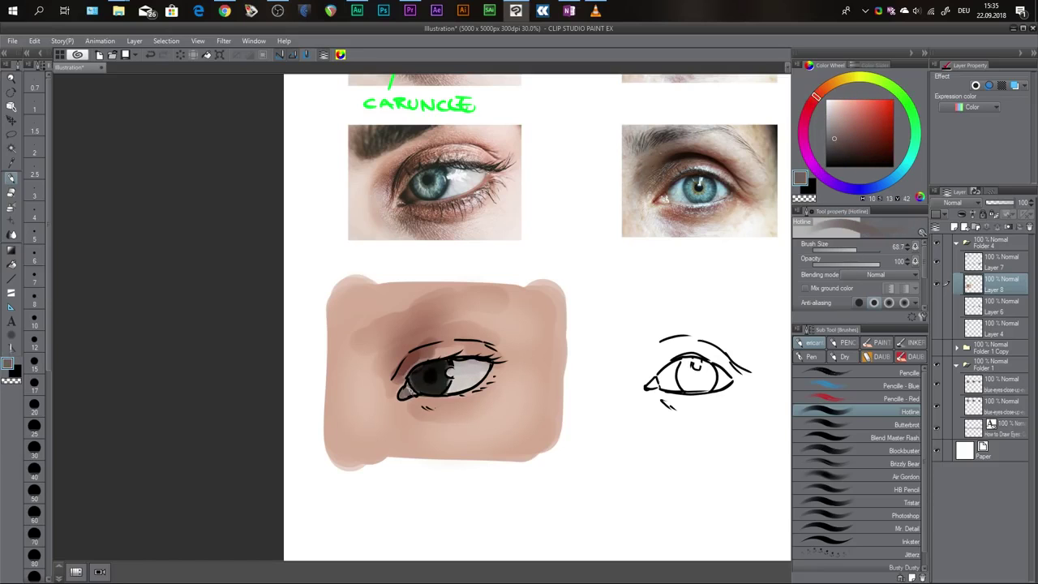
pyautogui.keyDown('alt'); pyautogui.click(429, 375); pyautogui.keyUp('alt')
pyautogui.moveTo(402, 395)
pyautogui.mouseDown()
pyautogui.moveTo(444, 329)
pyautogui.moveTo(420, 350)
pyautogui.moveTo(410, 331)
pyautogui.mouseUp()
# Step: Sample eyelid and iris colours from the photo and tint the painted eye's iris with muted teal
pyautogui.click(425, 334)
pyautogui.keyDown('alt'); pyautogui.click(439, 334); pyautogui.keyUp('alt')
pyautogui.keyDown('alt'); pyautogui.click(396, 149); pyautogui.keyUp('alt')
pyautogui.click(844, 148)
pyautogui.keyDown('alt'); pyautogui.click(397, 150); pyautogui.keyUp('alt')
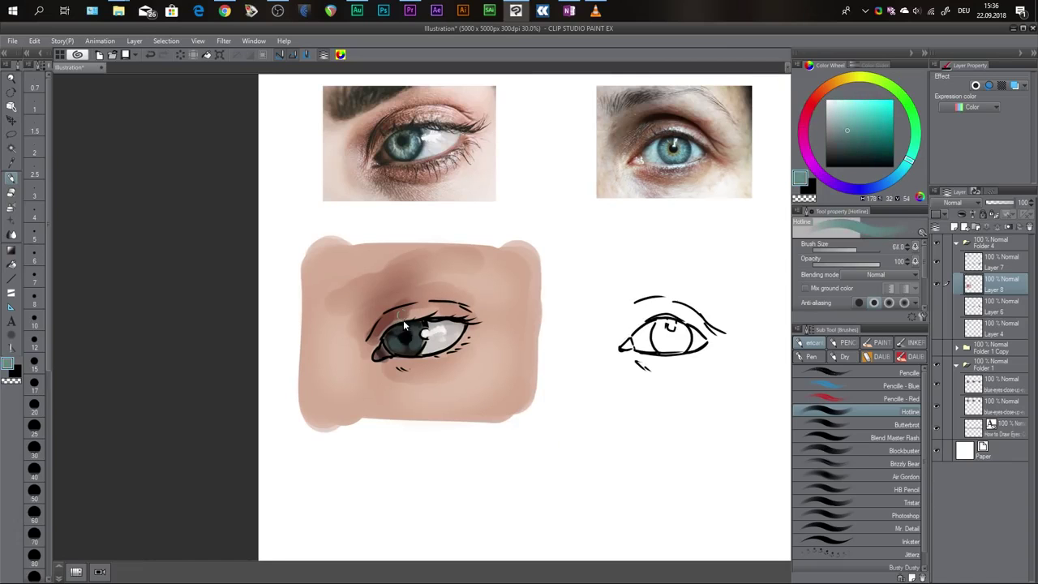
# Step: Darken the first eye's upper eyelid crease with a reddish brown sampled from the reference photo
pyautogui.keyDown('alt'); pyautogui.click(372, 126); pyautogui.keyUp('alt')
pyautogui.moveTo(351, 311)
pyautogui.mouseDown()
pyautogui.moveTo(384, 291)
pyautogui.moveTo(460, 283)
pyautogui.moveTo(469, 295)
pyautogui.mouseUp()
# Step: Sketch an eyebrow above the first eye in black with the Pencille brush and start filling its tail with strokes
pyautogui.click(900, 372)
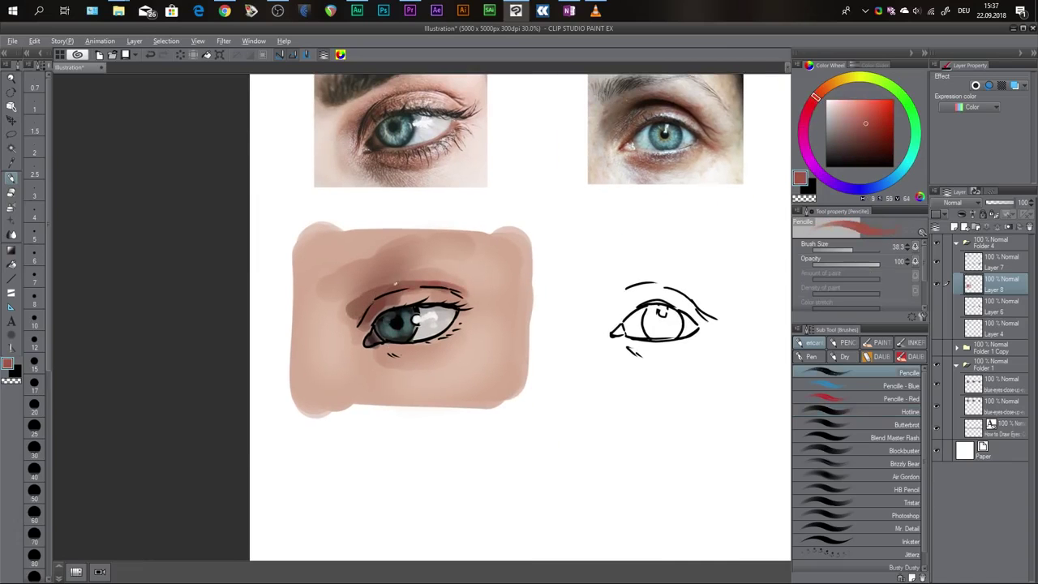
pyautogui.keyDown('alt'); pyautogui.click(412, 305); pyautogui.keyUp('alt')
pyautogui.moveTo(330, 272); pyautogui.dragTo(338, 295)
pyautogui.moveTo(342, 295); pyautogui.dragTo(392, 279)
pyautogui.moveTo(435, 227); pyautogui.dragTo(480, 243)
pyautogui.moveTo(332, 273); pyautogui.dragTo(349, 295)
pyautogui.scroll(-1, 478, 257)
pyautogui.moveTo(487, 267); pyautogui.dragTo(471, 243)
pyautogui.scroll(1, 478, 253)
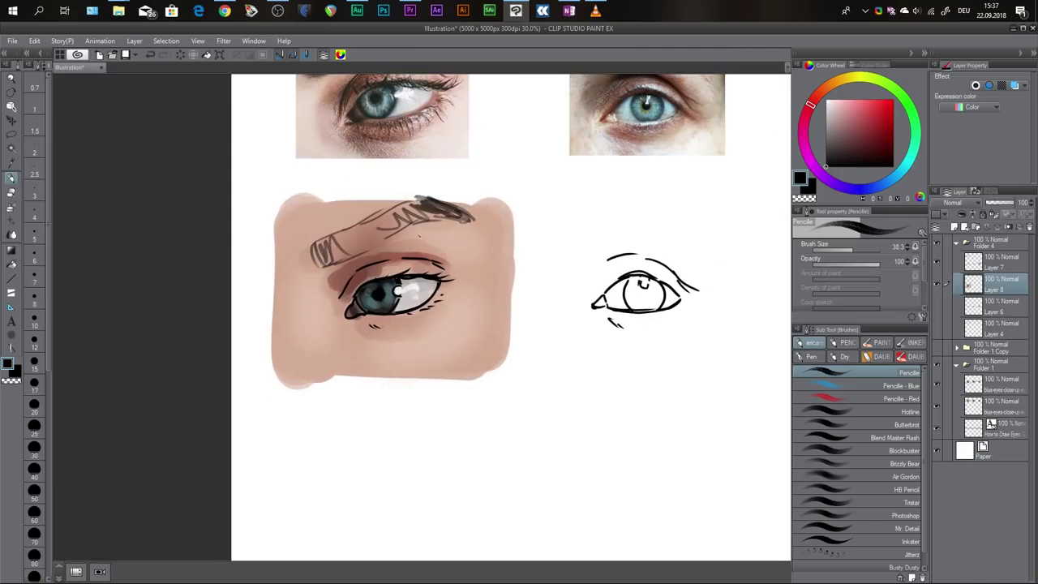
# Step: Paint lighter skin under the brow's outer end with the Hotline brush and sample pale pink skin tones from the photo
pyautogui.click(909, 411)
pyautogui.keyDown('alt'); pyautogui.click(418, 239); pyautogui.keyUp('alt')
pyautogui.moveTo(413, 225)
pyautogui.mouseDown()
pyautogui.moveTo(466, 221)
pyautogui.moveTo(445, 229)
pyautogui.moveTo(479, 241)
pyautogui.moveTo(418, 219)
pyautogui.mouseUp()
pyautogui.keyDown('alt'); pyautogui.click(454, 130); pyautogui.keyUp('alt')
pyautogui.keyDown('alt'); pyautogui.click(451, 129); pyautogui.keyUp('alt')
pyautogui.keyDown('alt'); pyautogui.click(455, 122); pyautogui.keyUp('alt')
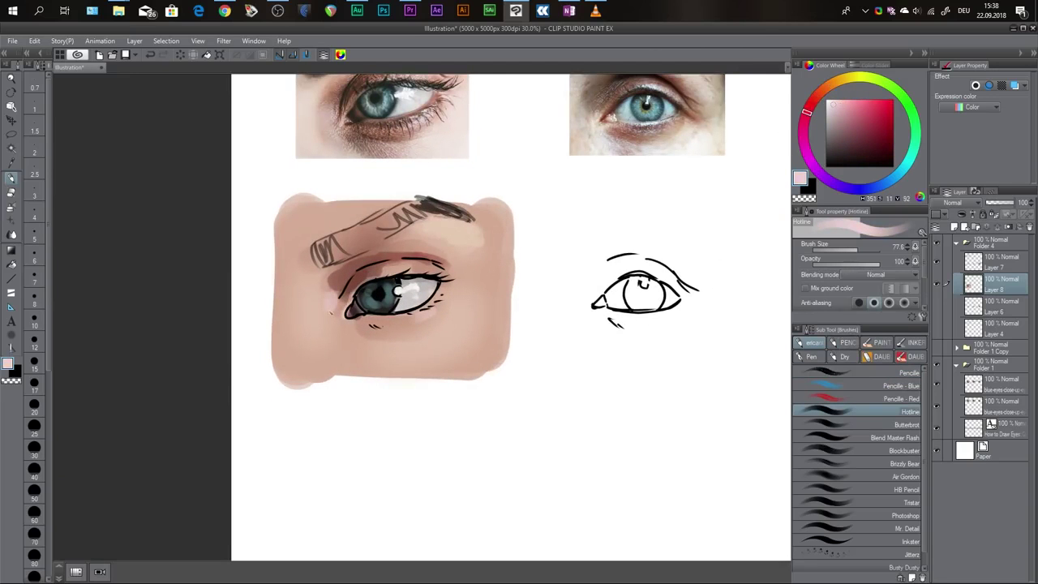
# Step: Lighten the skin on the nose side of the first eye with sampled tones
pyautogui.keyDown('alt'); pyautogui.click(318, 326); pyautogui.keyUp('alt')
pyautogui.keyDown('alt'); pyautogui.click(311, 321); pyautogui.keyUp('alt')
pyautogui.moveTo(303, 276)
pyautogui.mouseDown()
pyautogui.moveTo(314, 284)
pyautogui.moveTo(293, 360)
pyautogui.mouseUp()
pyautogui.moveTo(303, 325); pyautogui.dragTo(284, 245)
# Step: Brighten the cheek and outer skin around the first eye with sampled light skin tones
pyautogui.moveTo(430, 341); pyautogui.dragTo(420, 315)
pyautogui.scroll(-1, 425, 321)
pyautogui.moveTo(423, 272); pyautogui.dragTo(456, 379)
pyautogui.keyDown('alt'); pyautogui.click(392, 308); pyautogui.keyUp('alt')
pyautogui.moveTo(416, 316)
pyautogui.mouseDown()
pyautogui.moveTo(426, 325)
pyautogui.moveTo(417, 361)
pyautogui.mouseUp()
pyautogui.keyDown('alt'); pyautogui.click(410, 356); pyautogui.keyUp('alt')
pyautogui.moveTo(454, 326); pyautogui.dragTo(446, 378)
pyautogui.moveTo(438, 243); pyautogui.dragTo(453, 266)
# Step: Fill the first eye's brow with brown from its inner end toward the darker arch
pyautogui.moveTo(324, 267); pyautogui.dragTo(293, 248)
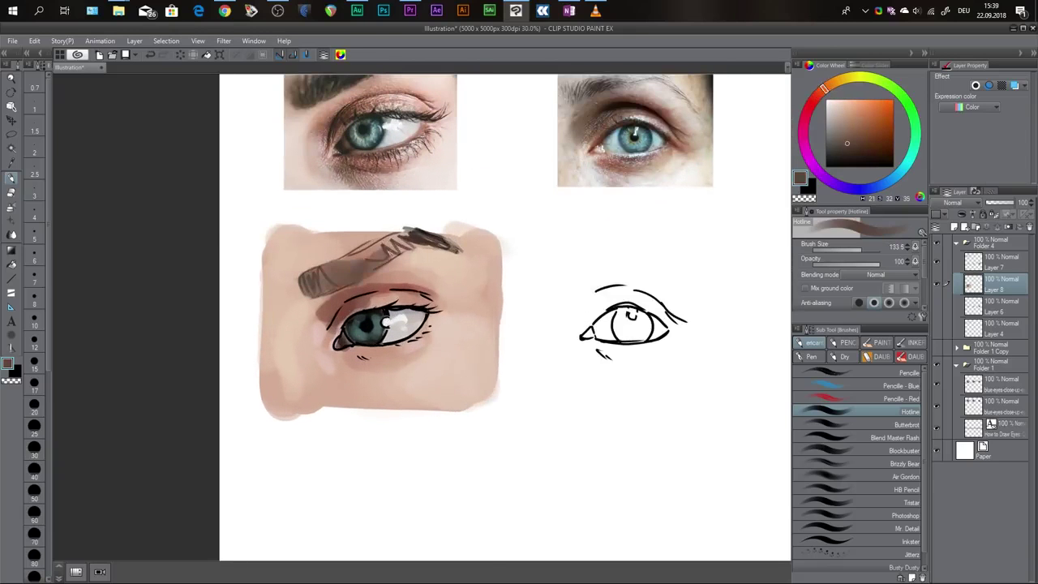
pyautogui.moveTo(357, 252); pyautogui.dragTo(425, 227)
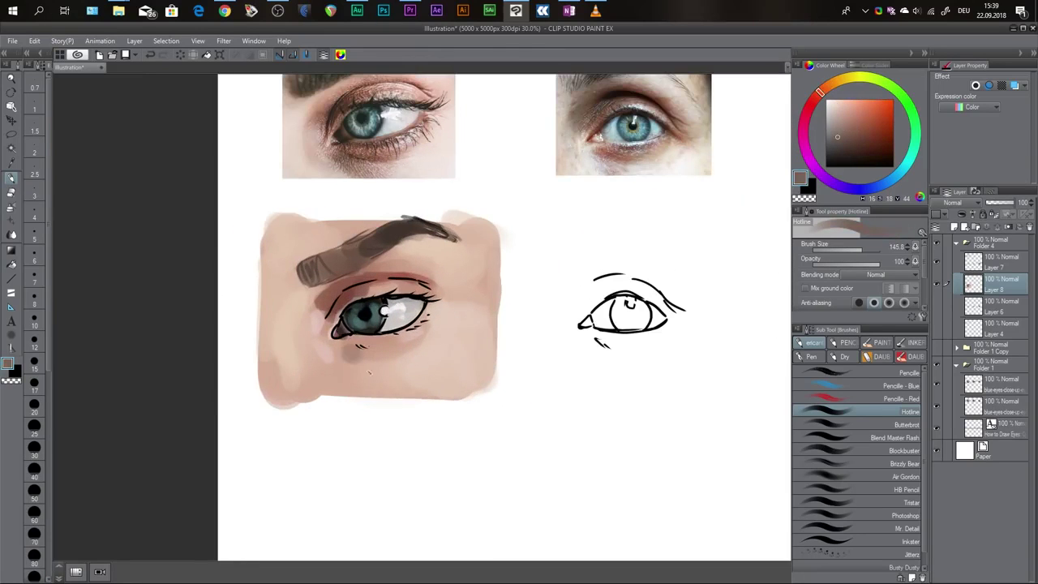
# Step: Shade the area below the first eye with sampled brown and reddish skin tones
pyautogui.keyDown('alt'); pyautogui.click(382, 365); pyautogui.keyUp('alt')
pyautogui.moveTo(349, 353); pyautogui.dragTo(397, 376)
pyautogui.moveTo(420, 353)
pyautogui.mouseDown()
pyautogui.moveTo(404, 371)
pyautogui.moveTo(405, 345)
pyautogui.moveTo(324, 349)
pyautogui.mouseUp()
pyautogui.keyDown('alt'); pyautogui.click(356, 357); pyautogui.keyUp('alt')
pyautogui.keyDown('alt'); pyautogui.click(354, 351); pyautogui.keyUp('alt')
pyautogui.keyDown('alt'); pyautogui.click(381, 280); pyautogui.keyUp('alt')
pyautogui.press(']')
pyautogui.keyDown('alt'); pyautogui.click(344, 348); pyautogui.keyUp('alt')
pyautogui.moveTo(328, 349); pyautogui.dragTo(347, 362)
pyautogui.keyDown('alt'); pyautogui.click(356, 352); pyautogui.keyUp('alt')
pyautogui.scroll(-1, 369, 362)
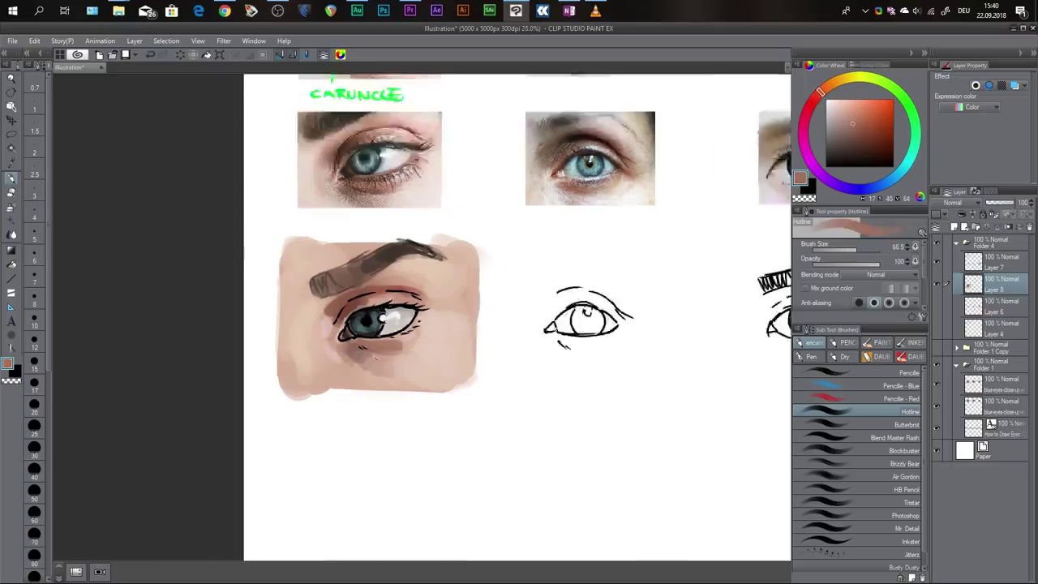
# Step: Darken and sharpen the brow's arch and tail with the Blockbuster brush in a dark brown sampled from it
pyautogui.scroll(2, 348, 390)
pyautogui.keyDown('alt'); pyautogui.click(438, 284); pyautogui.keyUp('alt')
pyautogui.press('e')
pyautogui.scroll(-1, 408, 299)
pyautogui.scroll(1, 393, 217)
pyautogui.press('b')
pyautogui.keyDown('alt'); pyautogui.click(418, 231); pyautogui.keyUp('alt')
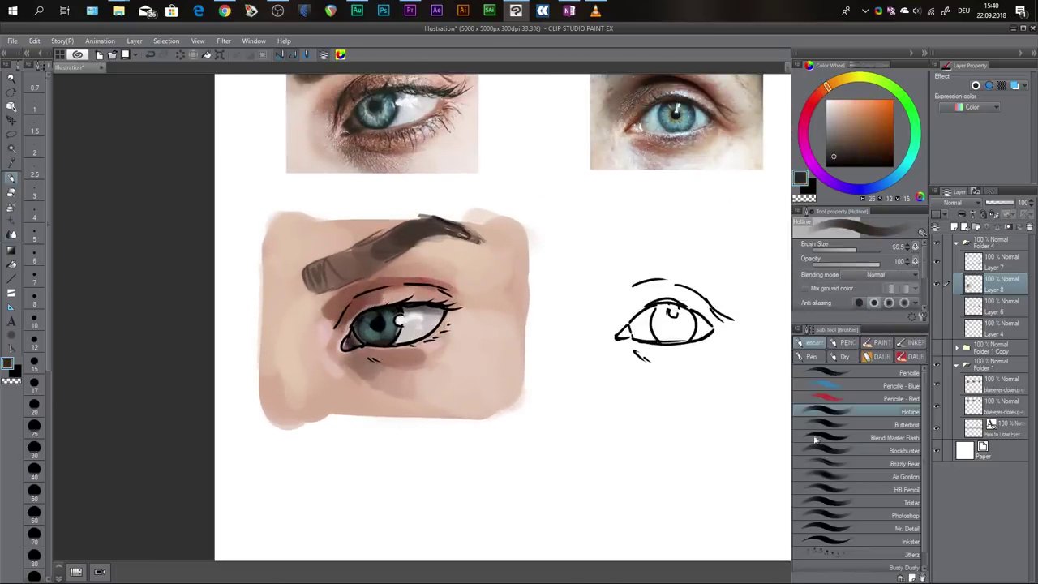
pyautogui.click(815, 448)
pyautogui.moveTo(425, 226)
pyautogui.mouseDown()
pyautogui.moveTo(390, 244)
pyautogui.moveTo(470, 240)
pyautogui.mouseUp()
# Step: Even out the upper edge of the skin patch above the brow with a sampled skin tone
pyautogui.keyDown('alt'); pyautogui.click(485, 237); pyautogui.keyUp('alt')
pyautogui.moveTo(496, 217); pyautogui.dragTo(280, 214)
pyautogui.moveTo(392, 216)
pyautogui.mouseDown()
pyautogui.moveTo(272, 212)
pyautogui.moveTo(266, 244)
pyautogui.mouseUp()
pyautogui.scroll(-1, 448, 303)
# Step: Create a merged copy of Layer 7 and Layer 8 above them for painting over the line art
pyautogui.click(987, 266)
pyautogui.moveTo(993, 284); pyautogui.dragTo(956, 228)
pyautogui.hotkey('alt', 'shift', 'e')
# Step: Clean up the skin beside the brow's tail and paint lighter skin between the brow and inner eye corner
pyautogui.scroll(1, 476, 282)
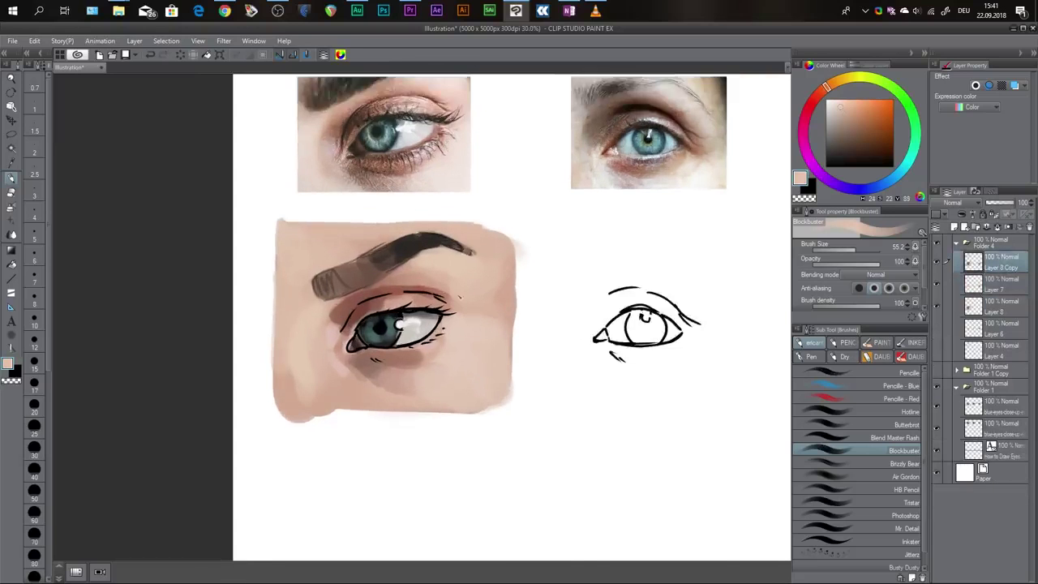
pyautogui.moveTo(477, 282); pyautogui.dragTo(469, 250)
pyautogui.keyDown('alt'); pyautogui.click(331, 278); pyautogui.keyUp('alt')
pyautogui.click(857, 411)
pyautogui.moveTo(318, 283)
pyautogui.mouseDown()
pyautogui.moveTo(336, 266)
pyautogui.moveTo(350, 339)
pyautogui.mouseUp()
pyautogui.moveTo(331, 337)
pyautogui.mouseDown()
pyautogui.moveTo(427, 284)
pyautogui.moveTo(351, 285)
pyautogui.mouseUp()
# Step: Blend sampled skin tones between the upper eyelid and the brow, and enlarge the Hotline brush
pyautogui.keyDown('alt'); pyautogui.click(371, 318); pyautogui.keyUp('alt')
pyautogui.keyDown('alt'); pyautogui.click(415, 300); pyautogui.keyUp('alt')
pyautogui.keyDown('alt'); pyautogui.click(449, 285); pyautogui.keyUp('alt')
pyautogui.keyDown('alt'); pyautogui.click(364, 299); pyautogui.keyUp('alt')
pyautogui.keyDown('alt'); pyautogui.click(340, 284); pyautogui.keyUp('alt')
pyautogui.press(']')
pyautogui.press(']')
pyautogui.press(']')
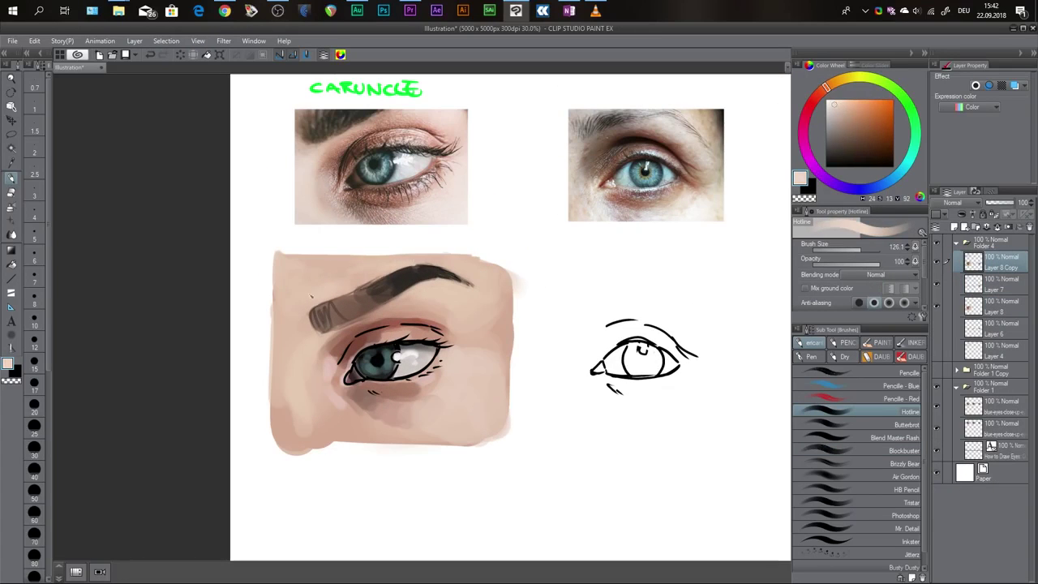
# Step: Paint over the upper eyelid crease lines with reddish skin tones and darken the crease toward the inner corner
pyautogui.keyDown('alt'); pyautogui.click(422, 319); pyautogui.keyUp('alt')
pyautogui.moveTo(395, 324); pyautogui.dragTo(446, 313)
pyautogui.keyDown('alt'); pyautogui.click(412, 321); pyautogui.keyUp('alt')
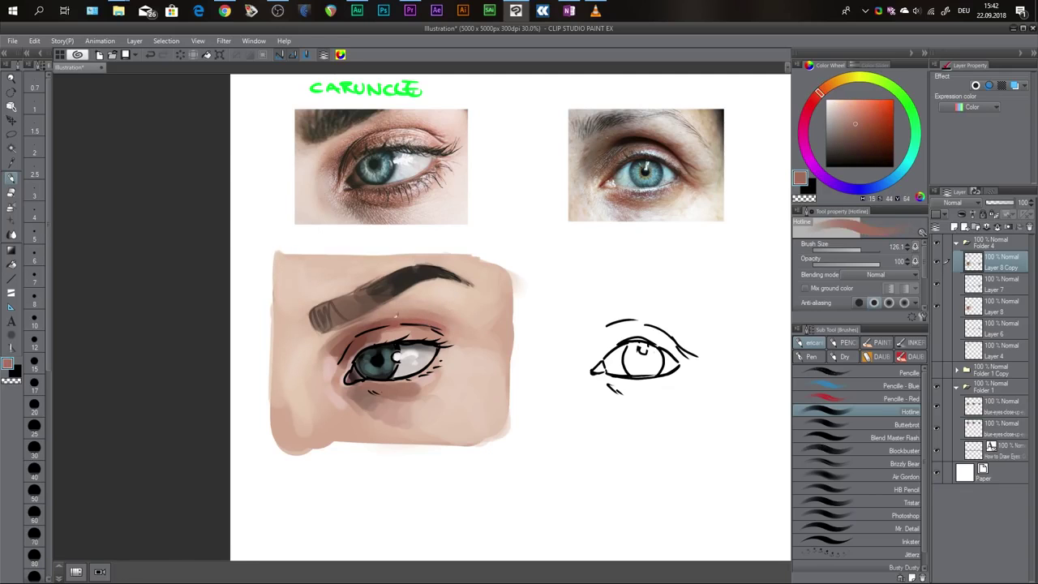
pyautogui.keyDown('alt'); pyautogui.click(378, 314); pyautogui.keyUp('alt')
pyautogui.hotkey('ctrl', '+')
pyautogui.press('[')
pyautogui.press('[')
pyautogui.moveTo(365, 330); pyautogui.dragTo(402, 326)
pyautogui.keyDown('alt'); pyautogui.click(339, 355); pyautogui.keyUp('alt')
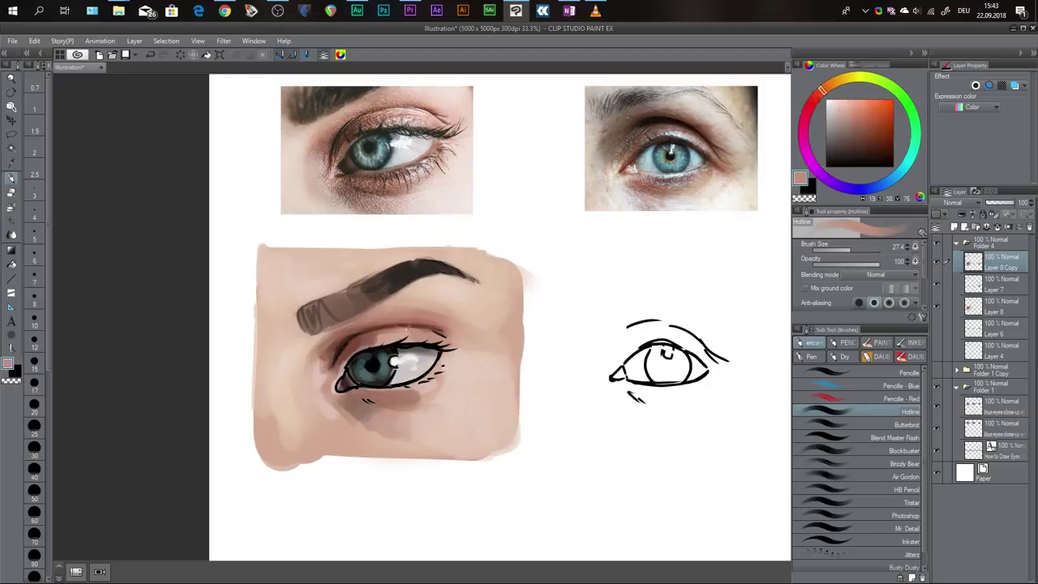
# Step: Highlight the middle of the upper eyelid with light pink and soften the crease around it
pyautogui.keyDown('alt'); pyautogui.click(415, 332); pyautogui.keyUp('alt')
pyautogui.moveTo(415, 333); pyautogui.dragTo(395, 329)
pyautogui.keyDown('alt'); pyautogui.click(399, 328); pyautogui.keyUp('alt')
pyautogui.press(']')
pyautogui.press(']')
pyautogui.keyDown('alt'); pyautogui.click(419, 337); pyautogui.keyUp('alt')
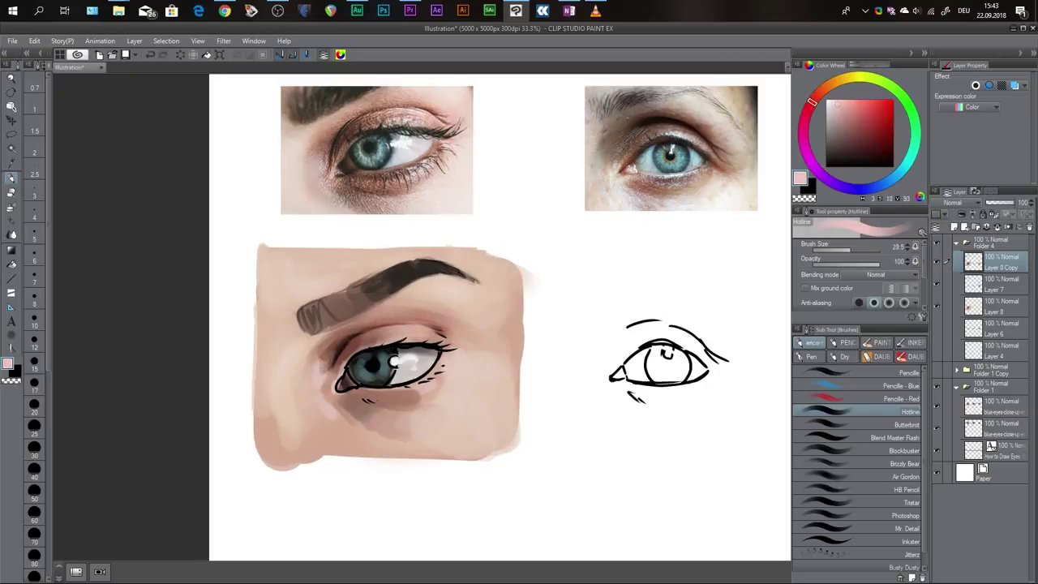
pyautogui.press('b')
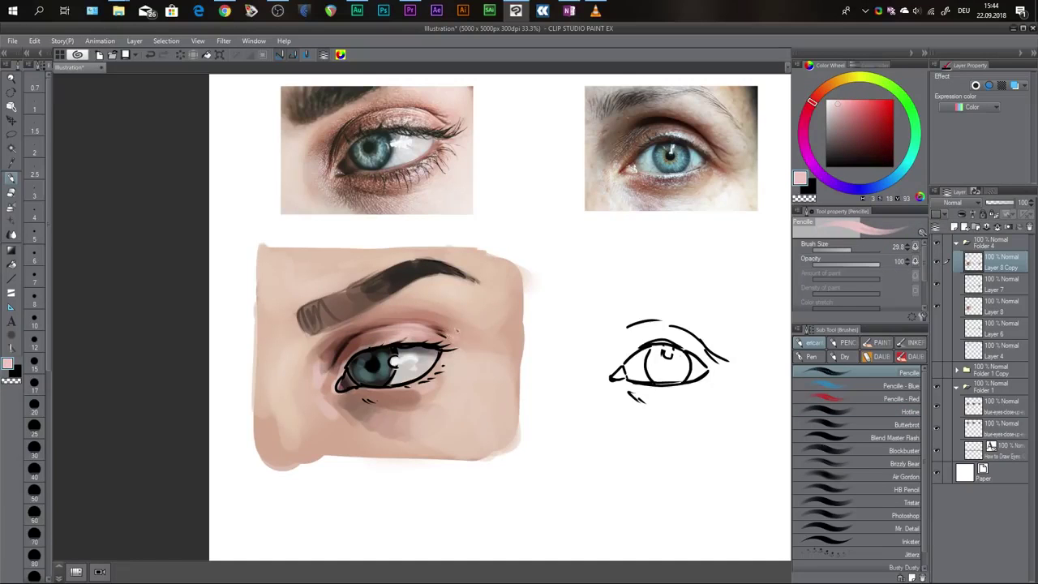
# Step: Lighten the skin beyond the outer eye corner and along the forehead above the brow with a large Hotline brush
pyautogui.keyDown('alt'); pyautogui.click(450, 347); pyautogui.keyUp('alt')
pyautogui.keyDown('alt'); pyautogui.click(449, 358); pyautogui.keyUp('alt')
pyautogui.press('b')
pyautogui.press(']')
pyautogui.press(']')
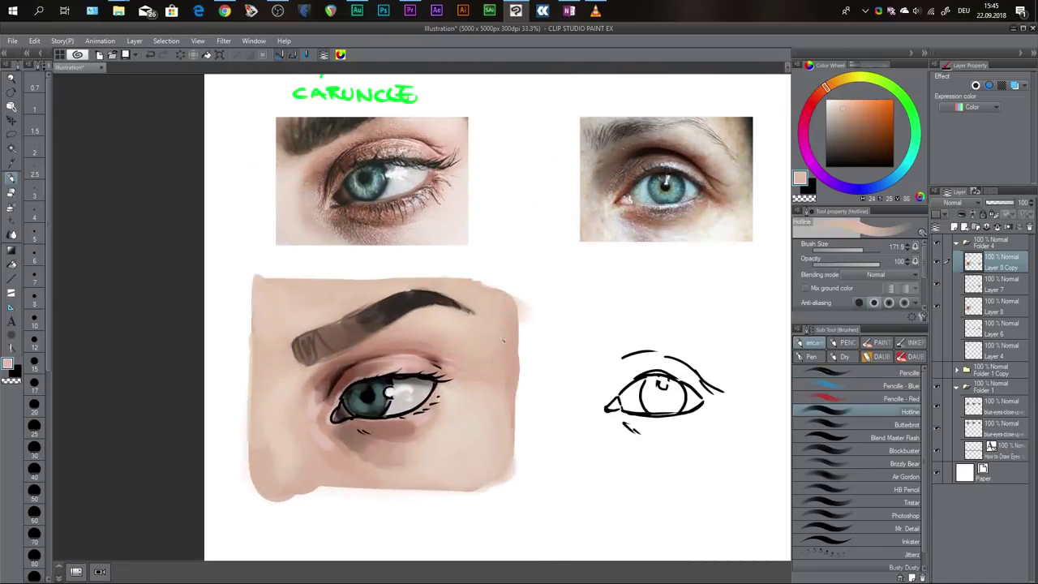
pyautogui.moveTo(496, 294); pyautogui.dragTo(279, 287)
pyautogui.moveTo(428, 317); pyautogui.dragTo(377, 304)
pyautogui.keyDown('alt'); pyautogui.click(377, 303); pyautogui.keyUp('alt')
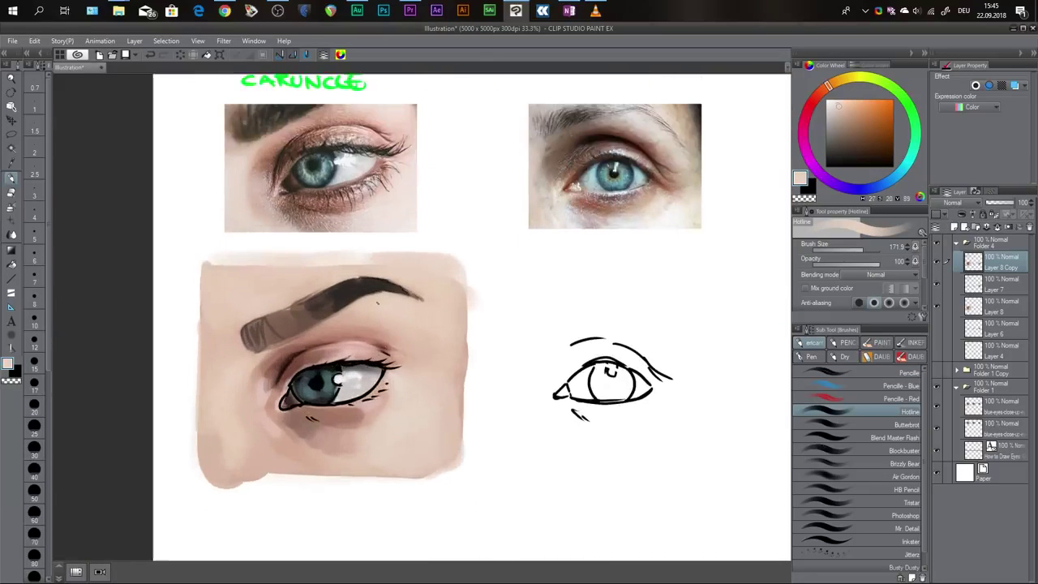
# Step: Blend light skin tones beneath the brow, on the nose side and around the eye socket
pyautogui.keyDown('alt'); pyautogui.click(334, 323); pyautogui.keyUp('alt')
pyautogui.moveTo(322, 321); pyautogui.dragTo(258, 355)
pyautogui.press(']')
pyautogui.press(']')
pyautogui.keyDown('alt'); pyautogui.click(243, 362); pyautogui.keyUp('alt')
pyautogui.keyDown('alt'); pyautogui.click(235, 367); pyautogui.keyUp('alt')
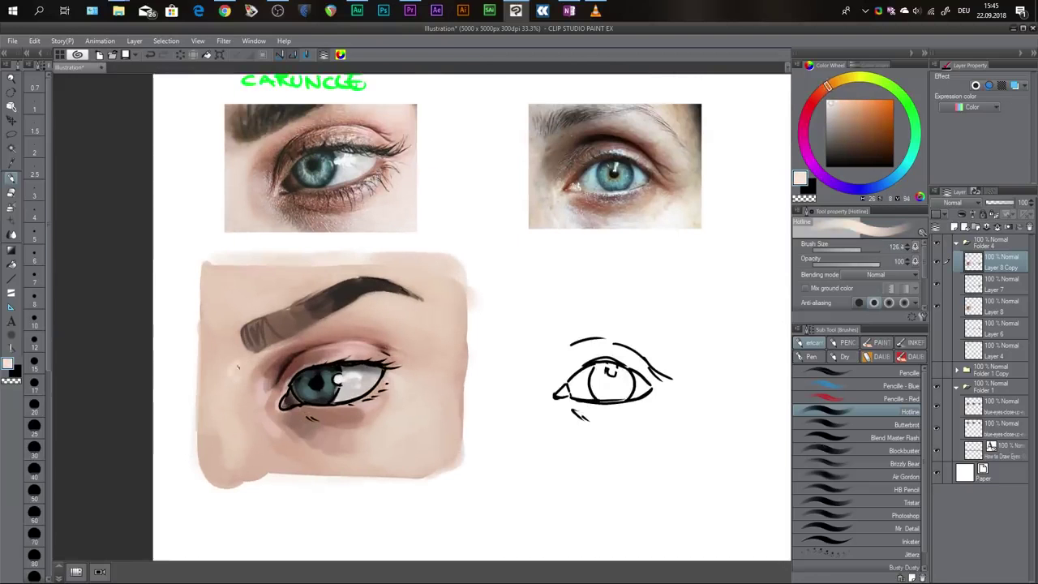
pyautogui.press('[')
pyautogui.scroll(1, 329, 294)
pyautogui.moveTo(324, 405); pyautogui.dragTo(368, 339)
# Step: Deepen the inner part of the upper eyelid with sampled browns using a smaller brush
pyautogui.scroll(-1, 357, 375)
pyautogui.keyDown('alt'); pyautogui.click(322, 357); pyautogui.keyUp('alt')
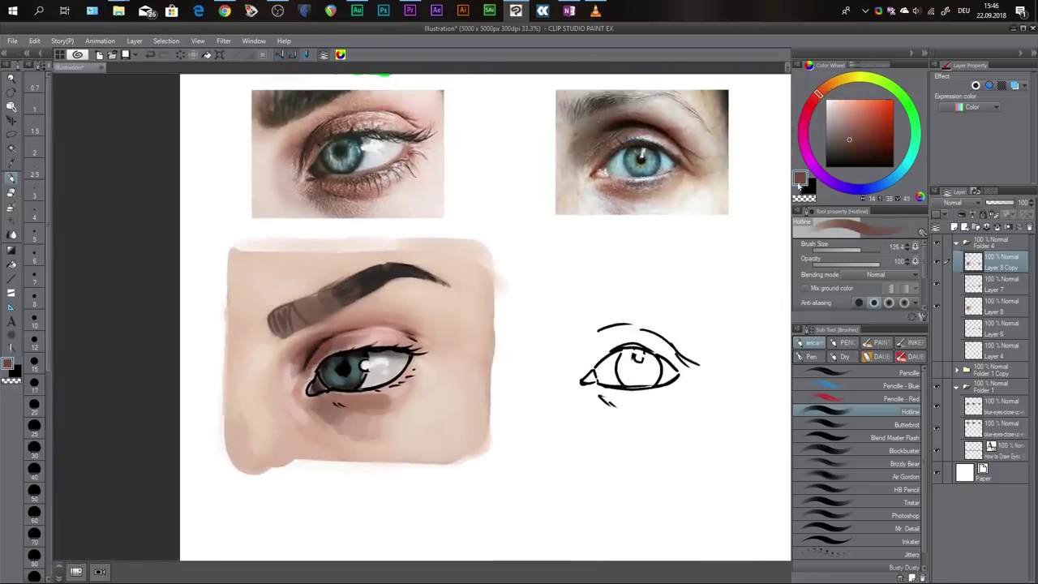
pyautogui.press('[')
pyautogui.press('[')
pyautogui.keyDown('alt'); pyautogui.click(329, 352); pyautogui.keyUp('alt')
pyautogui.keyDown('alt'); pyautogui.click(329, 352); pyautogui.keyUp('alt')
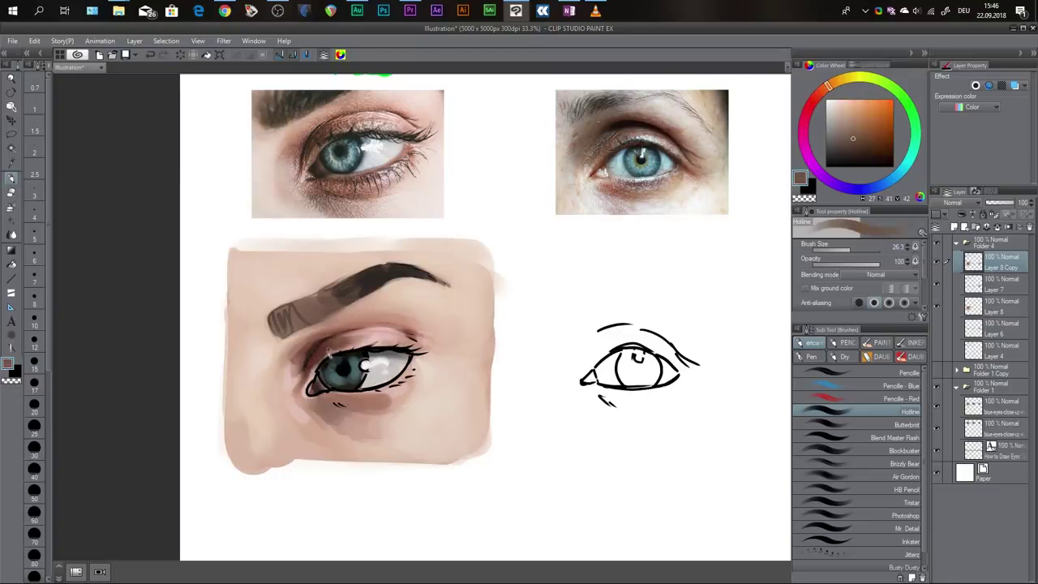
# Step: Paint over the inner corner's black outline with dark brown tones and extend the shading along the lower lid
pyautogui.keyDown('alt'); pyautogui.click(314, 376); pyautogui.keyUp('alt')
pyautogui.keyDown('alt'); pyautogui.click(315, 384); pyautogui.keyUp('alt')
pyautogui.keyDown('alt'); pyautogui.click(314, 388); pyautogui.keyUp('alt')
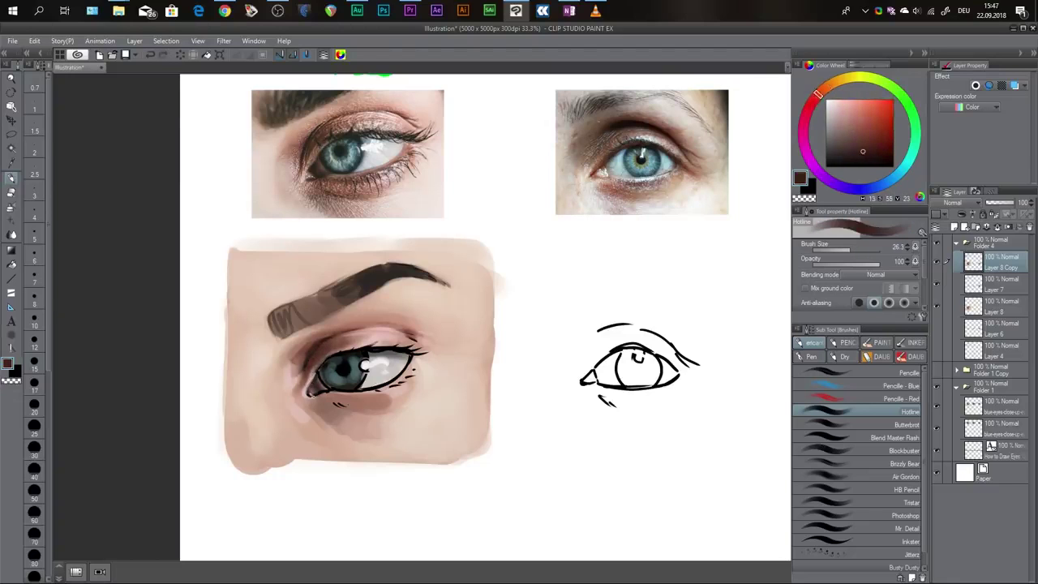
pyautogui.keyDown('alt'); pyautogui.click(315, 393); pyautogui.keyUp('alt')
pyautogui.moveTo(310, 393); pyautogui.dragTo(363, 408)
# Step: Blend reddish and brown tones under the lower eyelid, covering the sketched crease marks
pyautogui.keyDown('alt'); pyautogui.click(311, 405); pyautogui.keyUp('alt')
pyautogui.press('[')
pyautogui.press('[')
pyautogui.keyDown('alt'); pyautogui.click(328, 396); pyautogui.keyUp('alt')
pyautogui.keyDown('alt'); pyautogui.click(324, 398); pyautogui.keyUp('alt')
pyautogui.moveTo(328, 402); pyautogui.dragTo(378, 411)
pyautogui.keyDown('alt'); pyautogui.click(327, 404); pyautogui.keyUp('alt')
pyautogui.keyDown('alt'); pyautogui.click(334, 404); pyautogui.keyUp('alt')
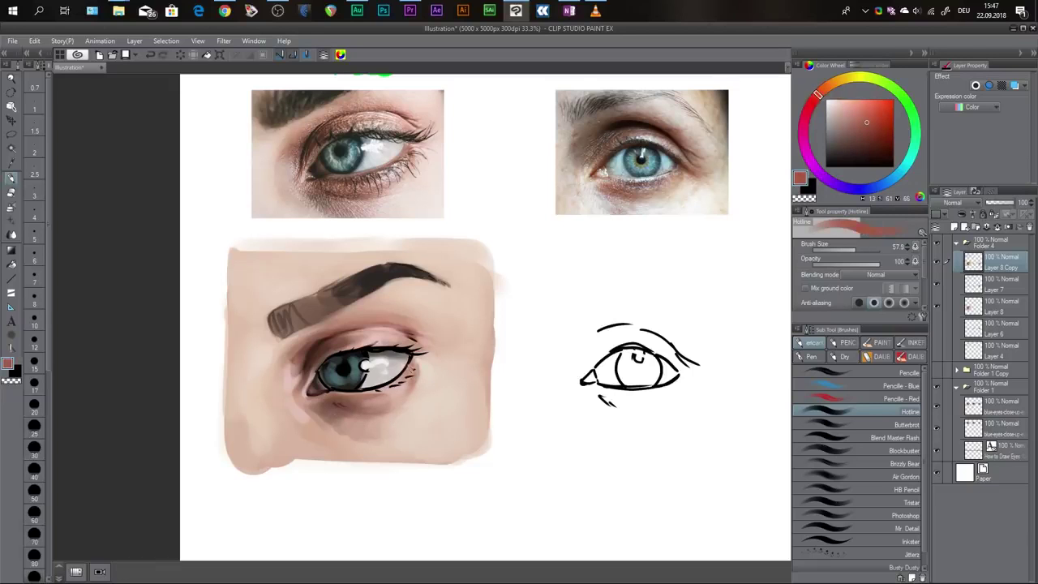
# Step: Cover the lower eyelid's black outline with a pink waterline in sampled tones
pyautogui.press('[')
pyautogui.keyDown('alt'); pyautogui.click(357, 379); pyautogui.keyUp('alt')
pyautogui.moveTo(412, 363)
pyautogui.mouseDown()
pyautogui.moveTo(387, 385)
pyautogui.moveTo(353, 391)
pyautogui.mouseUp()
pyautogui.keyDown('alt'); pyautogui.click(409, 365); pyautogui.keyUp('alt')
pyautogui.keyDown('alt'); pyautogui.click(328, 392); pyautogui.keyUp('alt')
pyautogui.keyDown('alt'); pyautogui.click(410, 352); pyautogui.keyUp('alt')
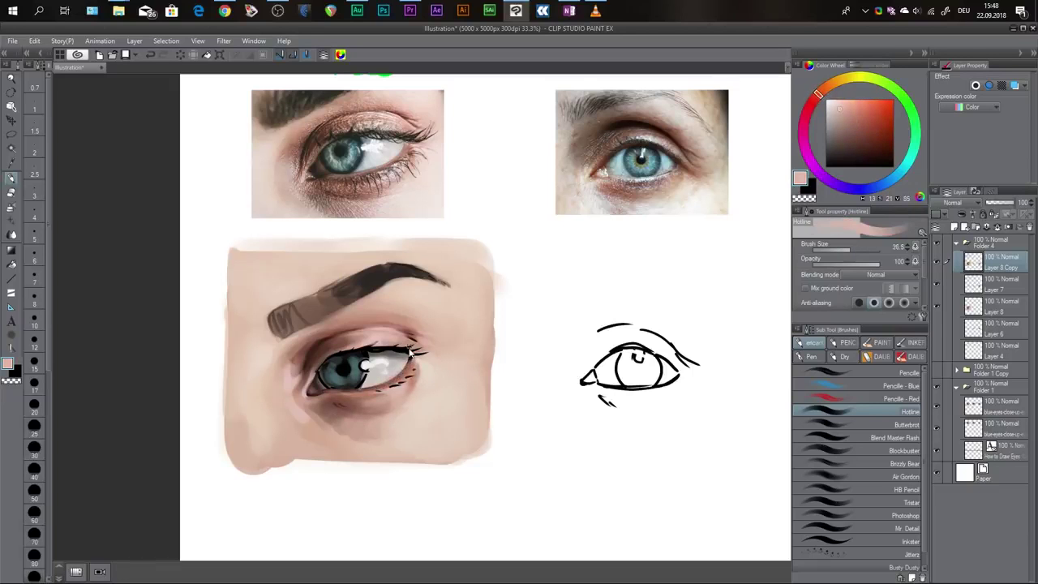
# Step: Soften the skin on the nose side of the eye with the Blend tool
pyautogui.press('j')
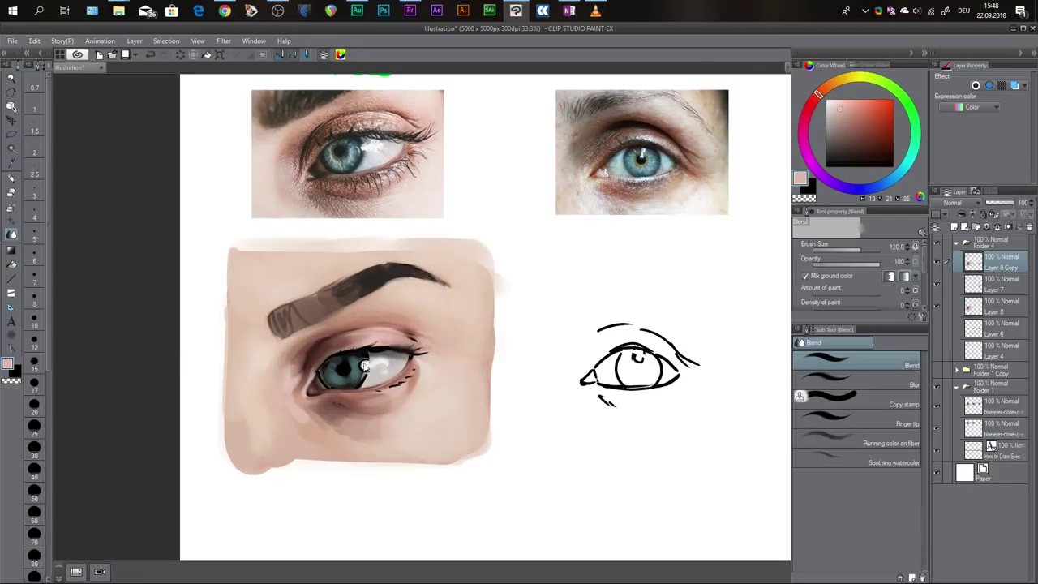
pyautogui.moveTo(258, 375); pyautogui.dragTo(285, 370)
# Step: Copy and paste a selected part of the iris area, shift it slightly downward and deselect
pyautogui.press('m')
pyautogui.hotkey('ctrl', 'c')
pyautogui.hotkey('ctrl', 'v')
pyautogui.moveTo(369, 349); pyautogui.dragTo(367, 361)
pyautogui.hotkey('ctrl', 'd')
pyautogui.press('k')
pyautogui.press('e')
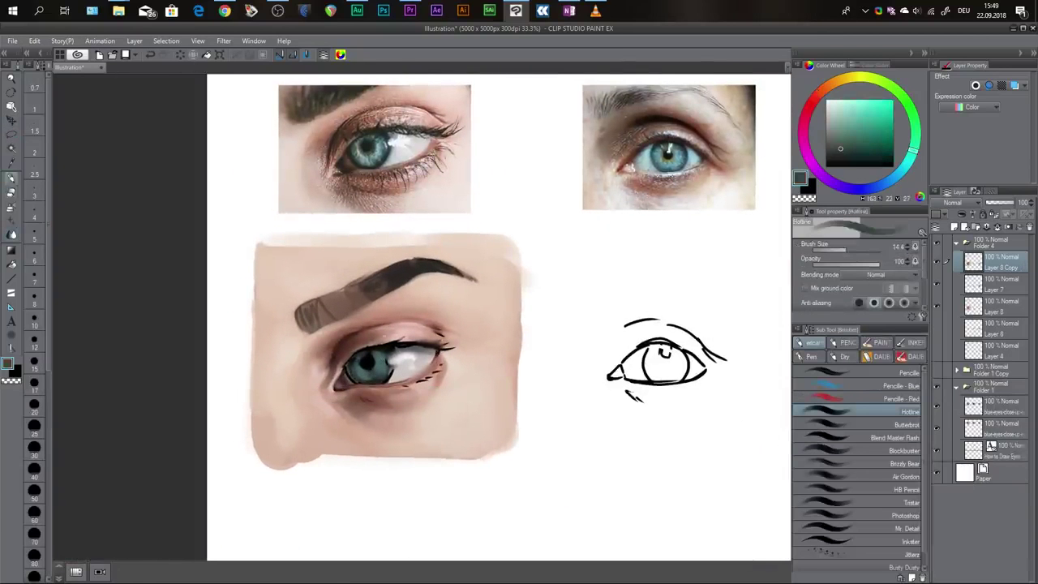
# Step: Refine the iris and pupil with sampled dark and teal tones using the Hotline brush
pyautogui.scroll(1, 280, 219)
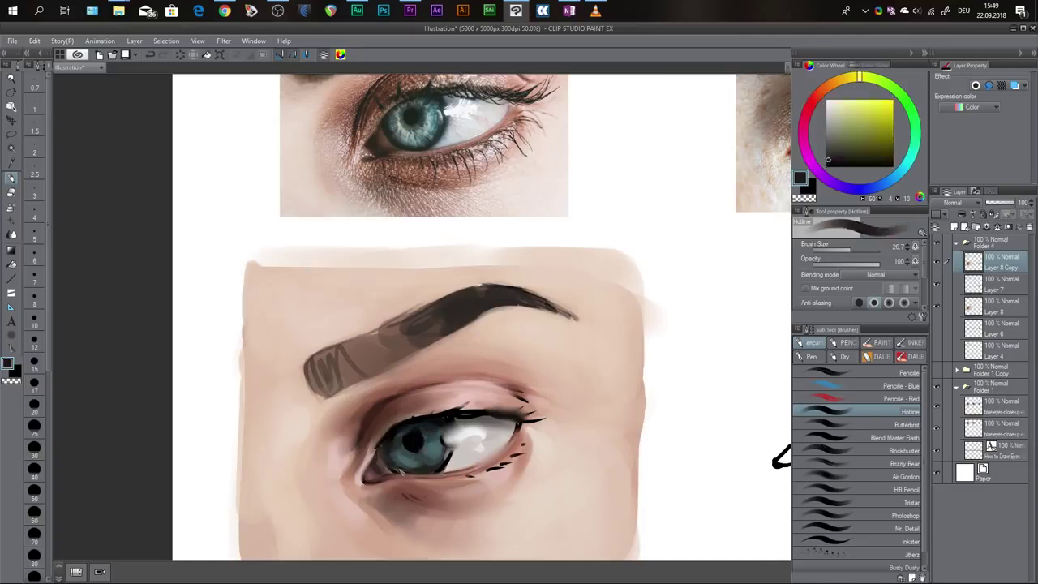
pyautogui.scroll(-1, 309, 198)
pyautogui.click(876, 79)
pyautogui.keyDown('alt'); pyautogui.click(381, 373); pyautogui.keyUp('alt')
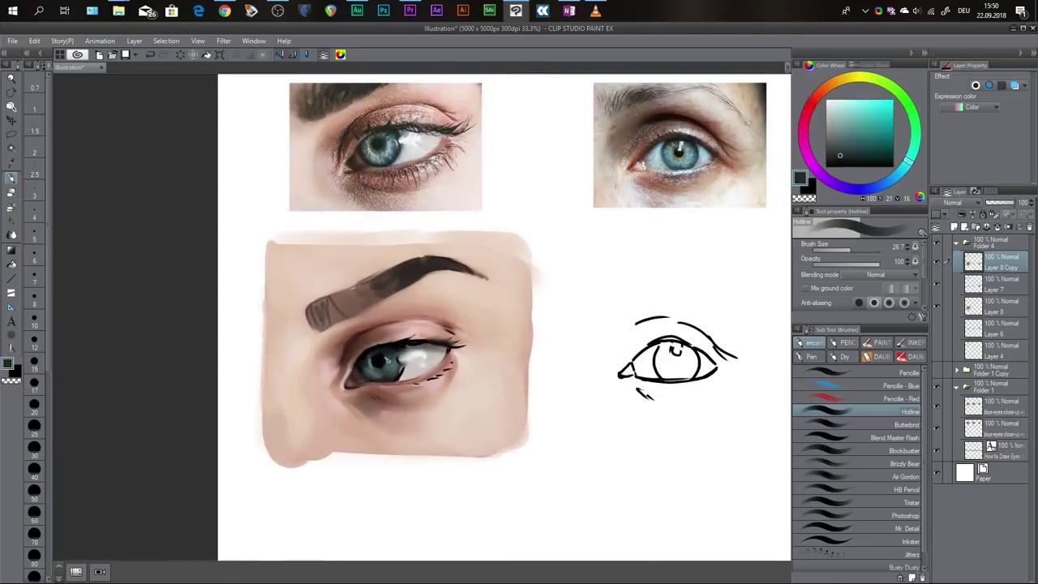
pyautogui.keyDown('alt'); pyautogui.click(378, 360); pyautogui.keyUp('alt')
pyautogui.keyDown('alt'); pyautogui.click(382, 372); pyautogui.keyUp('alt')
pyautogui.keyDown('alt'); pyautogui.click(372, 354); pyautogui.keyUp('alt')
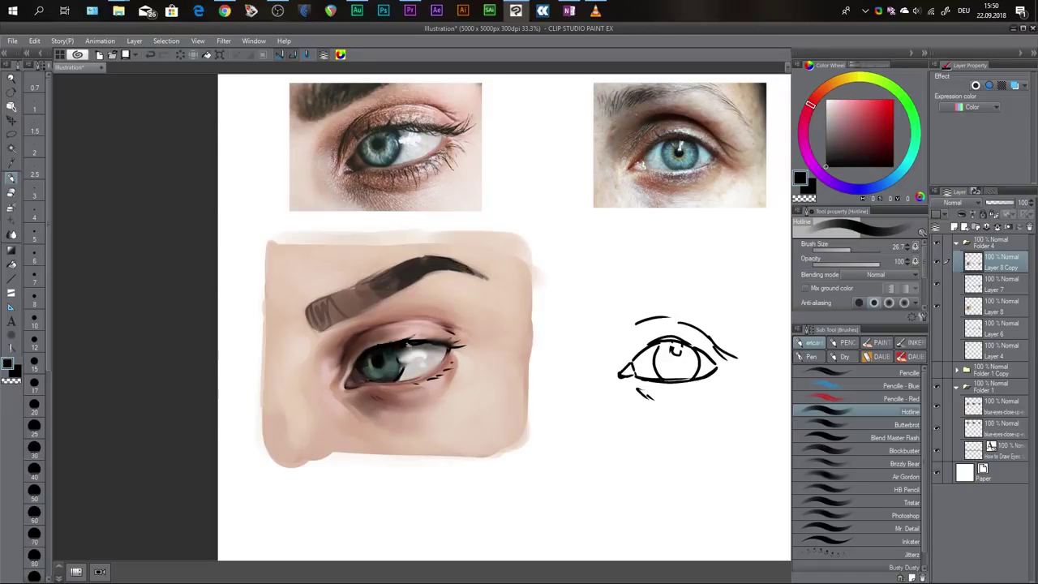
# Step: Darken the upper lash line over the iris and refine the lid edge beside it with sampled colours
pyautogui.keyDown('alt'); pyautogui.click(377, 342); pyautogui.keyUp('alt')
pyautogui.keyDown('alt'); pyautogui.click(357, 361); pyautogui.keyUp('alt')
pyautogui.keyDown('alt'); pyautogui.click(369, 343); pyautogui.keyUp('alt')
pyautogui.keyDown('alt'); pyautogui.click(360, 361); pyautogui.keyUp('alt')
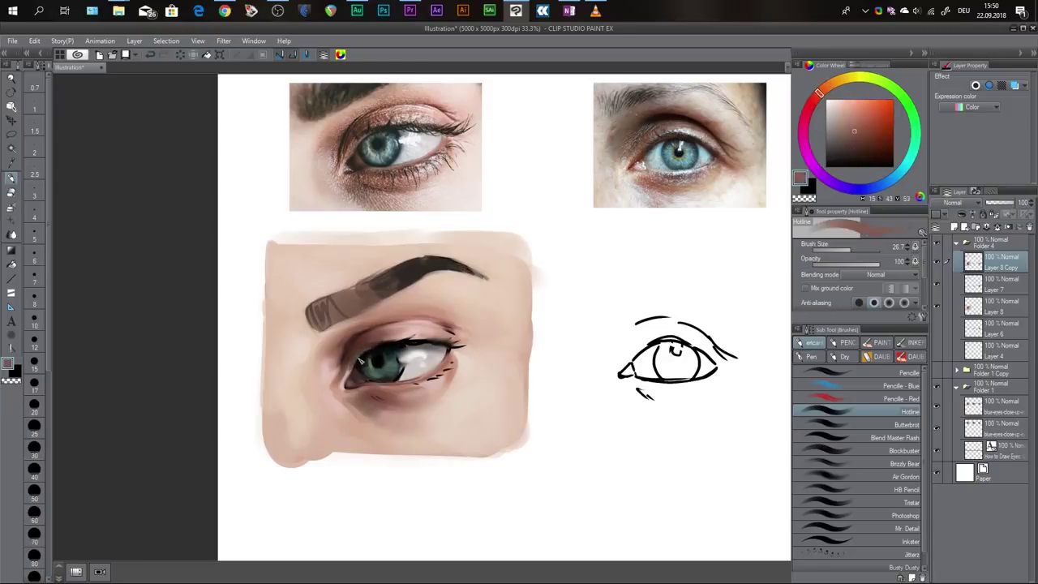
# Step: Refine the inner eye corner and caruncle edge with sampled reddish browns
pyautogui.keyDown('alt'); pyautogui.click(353, 366); pyautogui.keyUp('alt')
pyautogui.keyDown('alt'); pyautogui.click(352, 369); pyautogui.keyUp('alt')
pyautogui.moveTo(351, 365); pyautogui.dragTo(346, 377)
pyautogui.keyDown('alt'); pyautogui.click(353, 364); pyautogui.keyUp('alt')
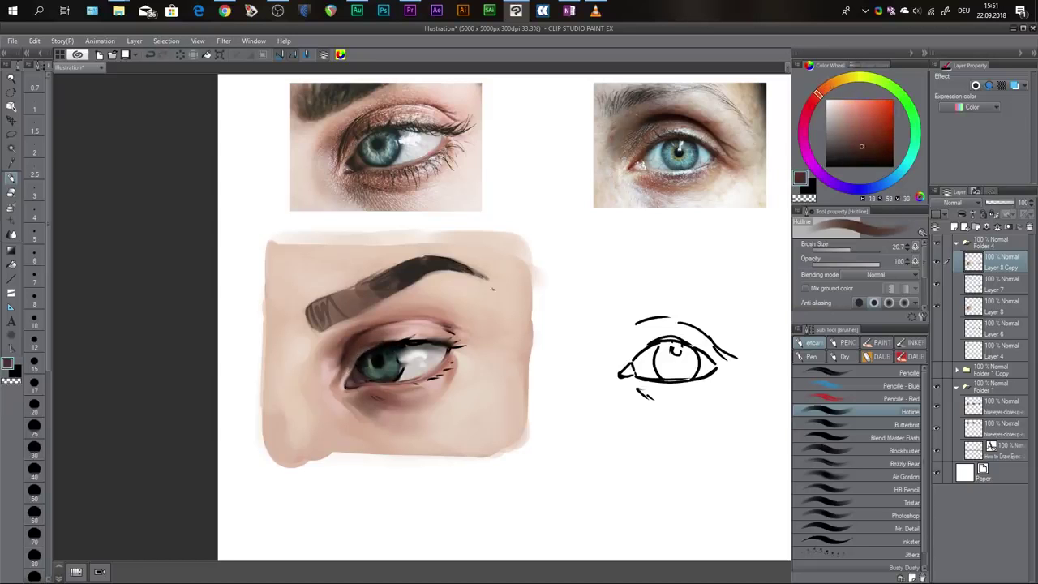
pyautogui.keyDown('alt'); pyautogui.click(340, 378); pyautogui.keyUp('alt')
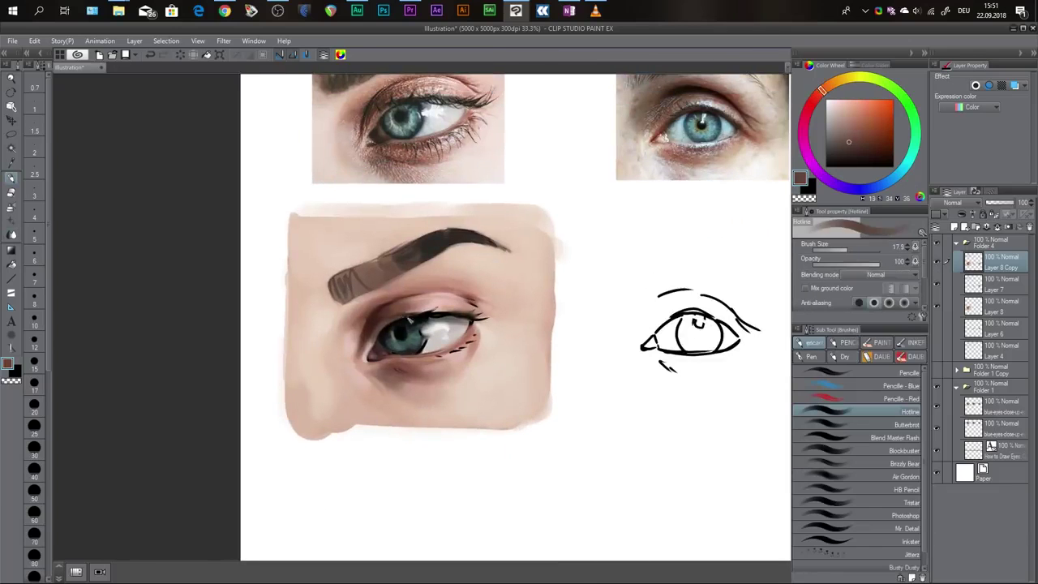
# Step: Paint small light reflections on the upper iris with pale tones sampled beside the skin patch
pyautogui.keyDown('alt'); pyautogui.click(563, 236); pyautogui.keyUp('alt')
pyautogui.moveTo(410, 319)
pyautogui.mouseDown()
pyautogui.moveTo(431, 301)
pyautogui.moveTo(409, 329)
pyautogui.mouseUp()
pyautogui.keyDown('alt'); pyautogui.click(581, 225); pyautogui.keyUp('alt')
pyautogui.moveTo(410, 326); pyautogui.dragTo(432, 324)
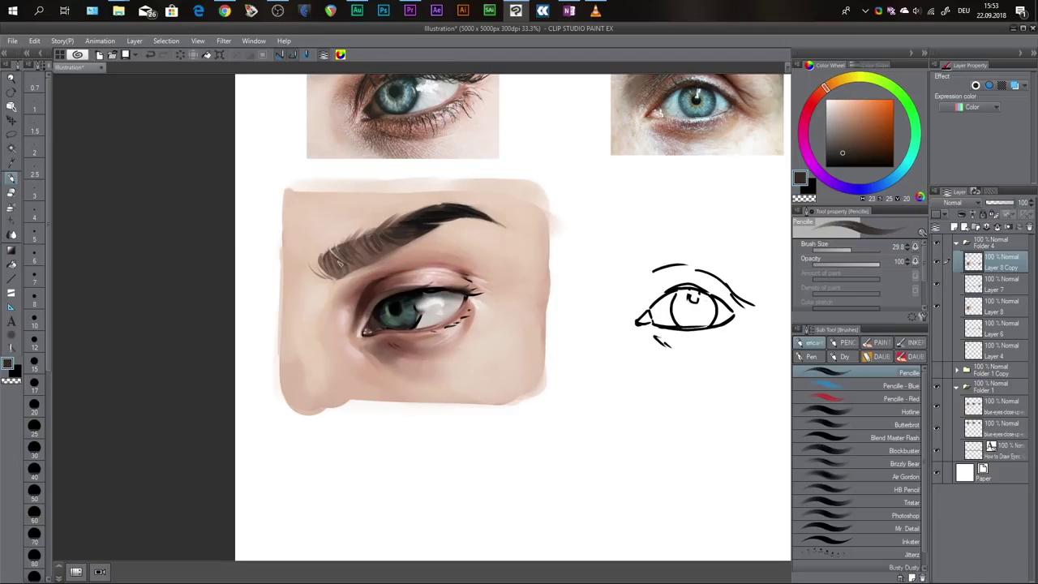
# Step: Fill the eyebrow with short hair strokes in sampled dark browns using the Pencille brush, darkening its inner end
pyautogui.press('j')
pyautogui.press('b')
pyautogui.keyDown('alt'); pyautogui.click(356, 249); pyautogui.keyUp('alt')
pyautogui.moveTo(348, 271); pyautogui.dragTo(328, 253)
pyautogui.moveTo(353, 259); pyautogui.dragTo(410, 232)
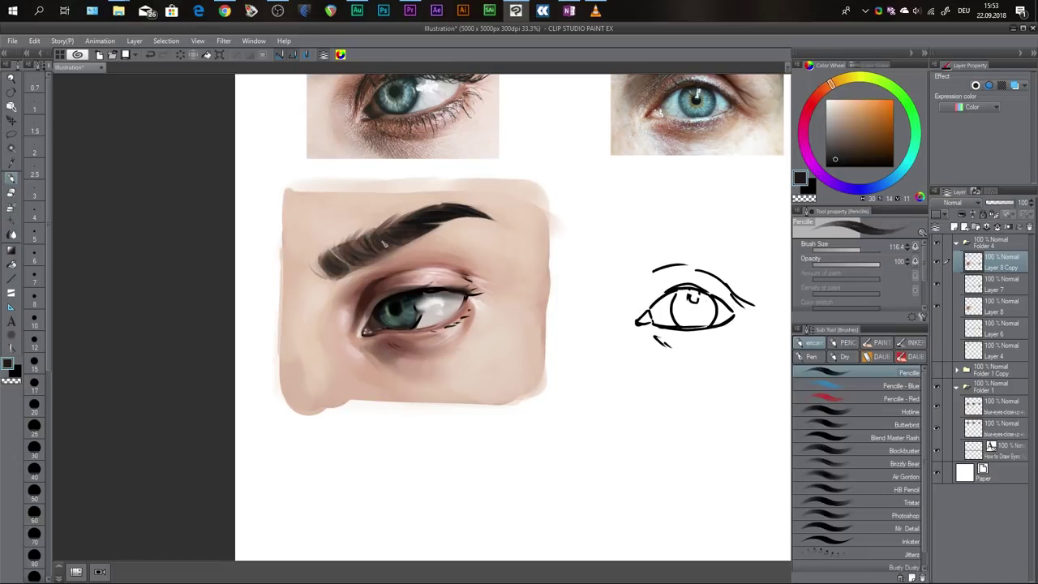
pyautogui.keyDown('alt'); pyautogui.click(405, 252); pyautogui.keyUp('alt')
pyautogui.keyDown('alt'); pyautogui.click(331, 246); pyautogui.keyUp('alt')
pyautogui.moveTo(330, 248); pyautogui.dragTo(335, 258)
# Step: Paint the upper and lower eyelashes in near-black with fine Pencille strokes and touch up the iris
pyautogui.press('h')
pyautogui.keyDown('alt'); pyautogui.click(438, 258); pyautogui.keyUp('alt')
pyautogui.moveTo(448, 292)
pyautogui.mouseDown()
pyautogui.moveTo(460, 277)
pyautogui.moveTo(478, 281)
pyautogui.mouseUp()
pyautogui.keyDown('alt'); pyautogui.click(362, 220); pyautogui.keyUp('alt')
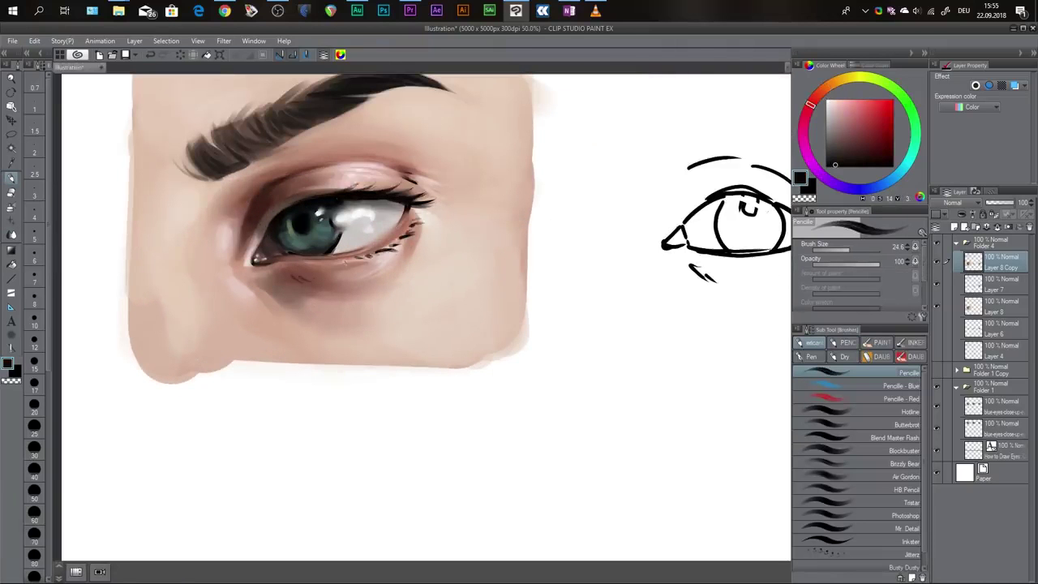
pyautogui.scroll(-2, 298, 294)
pyautogui.moveTo(334, 253); pyautogui.dragTo(355, 288)
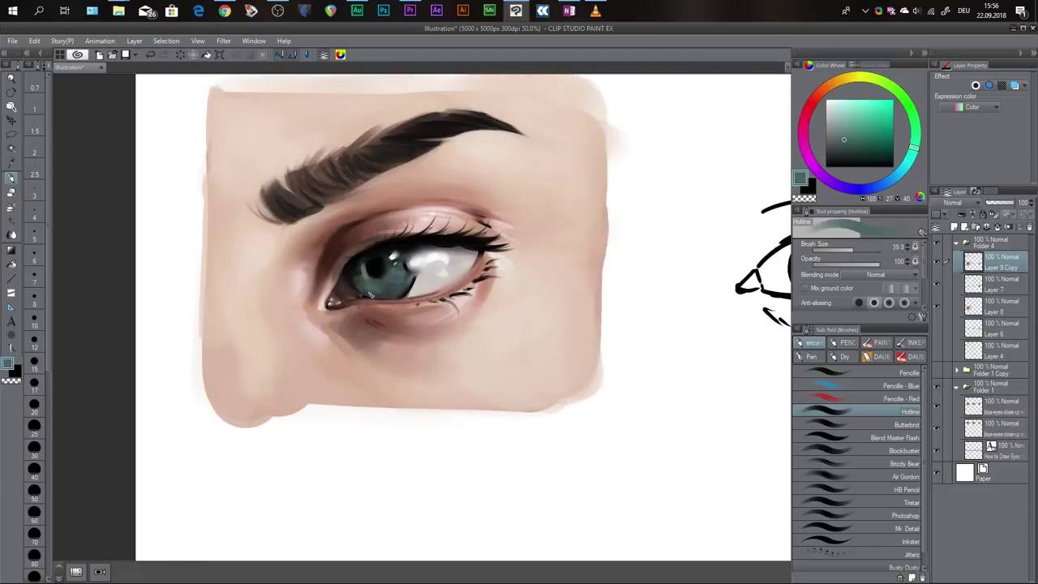
# Step: Brighten the iris with teal and yellowish tones using the Soft airbrush, and deepen its edges with sampled darks
pyautogui.click(866, 119)
pyautogui.press('b')
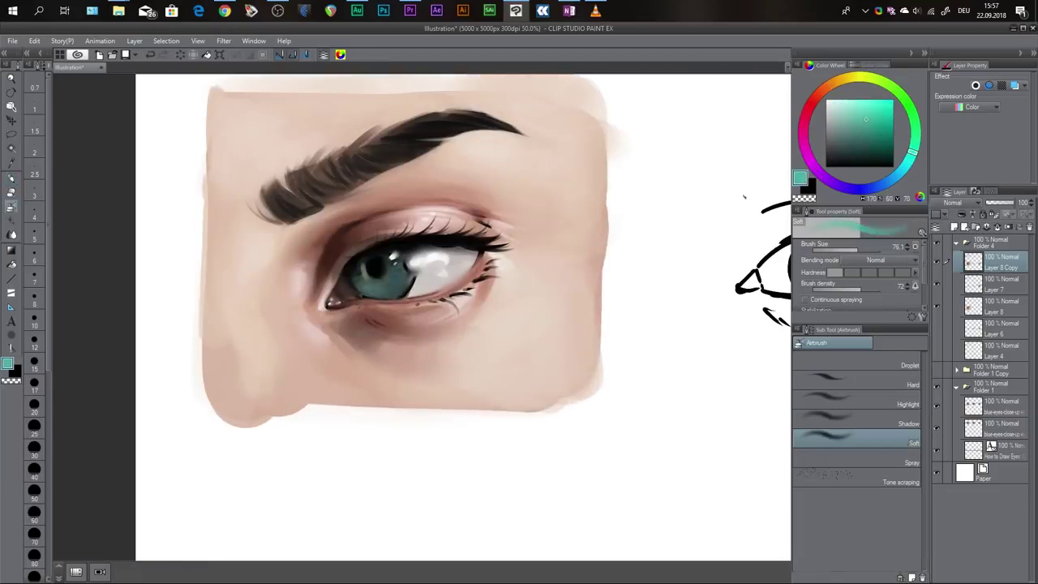
pyautogui.click(874, 78)
pyautogui.moveTo(355, 257)
pyautogui.mouseDown()
pyautogui.moveTo(368, 279)
pyautogui.moveTo(388, 243)
pyautogui.moveTo(410, 253)
pyautogui.mouseUp()
pyautogui.scroll(1, 387, 293)
pyautogui.keyDown('alt'); pyautogui.click(364, 231); pyautogui.keyUp('alt')
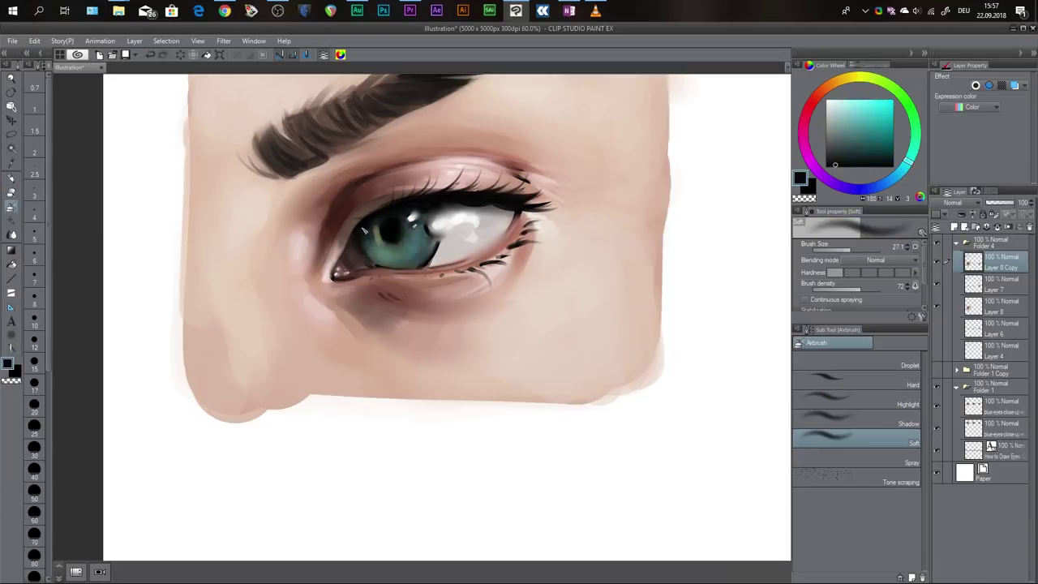
pyautogui.keyDown('alt'); pyautogui.click(428, 253); pyautogui.keyUp('alt')
pyautogui.keyDown('alt'); pyautogui.click(432, 258); pyautogui.keyUp('alt')
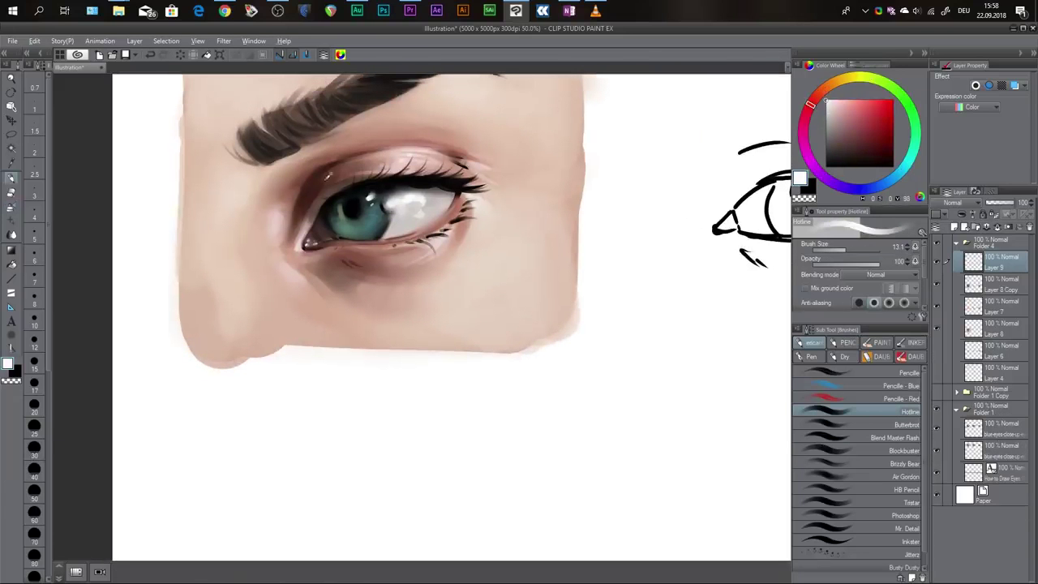
# Step: Draw a gray triangle-and-slash signature mark on the skin below the outer eye corner
pyautogui.moveTo(463, 262)
pyautogui.mouseDown()
pyautogui.moveTo(443, 304)
pyautogui.moveTo(489, 306)
pyautogui.mouseUp()
pyautogui.moveTo(466, 269); pyautogui.dragTo(491, 307)
pyautogui.moveTo(480, 261); pyautogui.dragTo(501, 300)
pyautogui.keyDown('alt'); pyautogui.click(513, 282); pyautogui.keyUp('alt')
pyautogui.keyDown('alt'); pyautogui.click(496, 292); pyautogui.keyUp('alt')
pyautogui.scroll(-5, 525, 285)
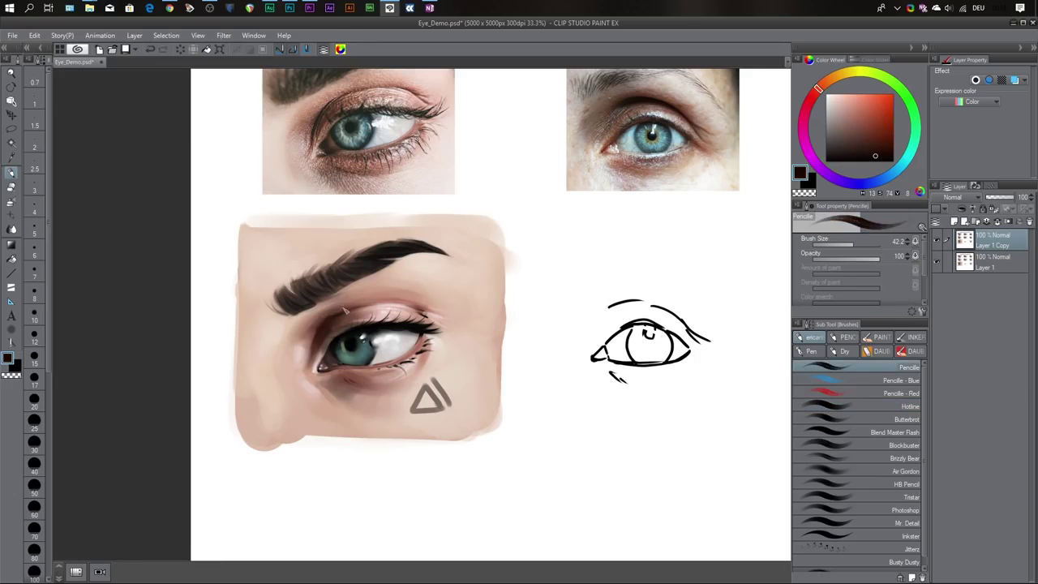
# Step: Refine the upper eyelid crease with sampled browns and add yellow-green tones to the iris
pyautogui.keyDown('alt'); pyautogui.click(338, 316); pyautogui.keyUp('alt')
pyautogui.keyDown('alt'); pyautogui.click(363, 305); pyautogui.keyUp('alt')
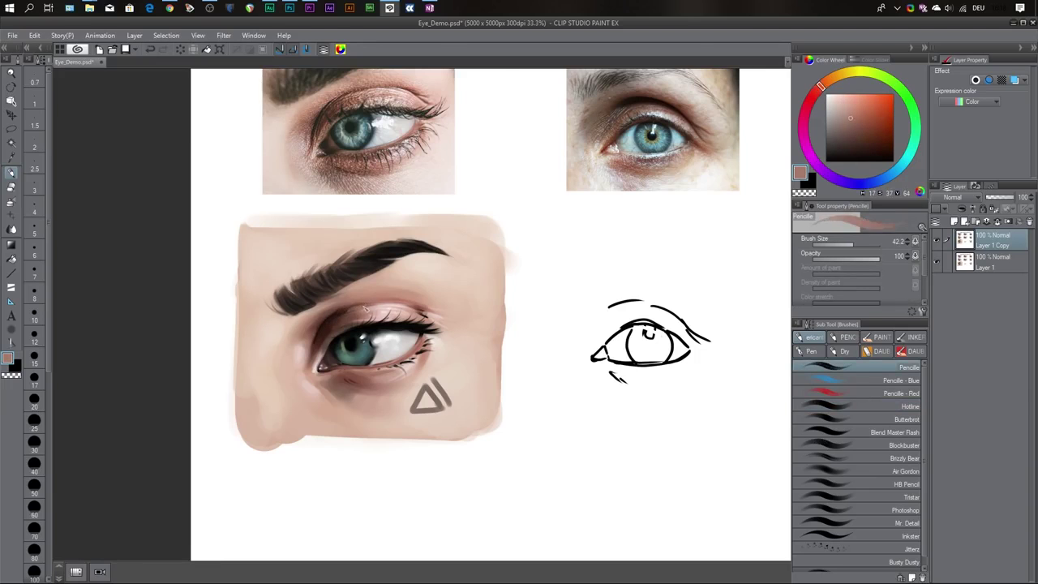
pyautogui.keyDown('alt'); pyautogui.click(361, 303); pyautogui.keyUp('alt')
pyautogui.scroll(1, 347, 243)
pyautogui.click(845, 127)
pyautogui.click(856, 76)
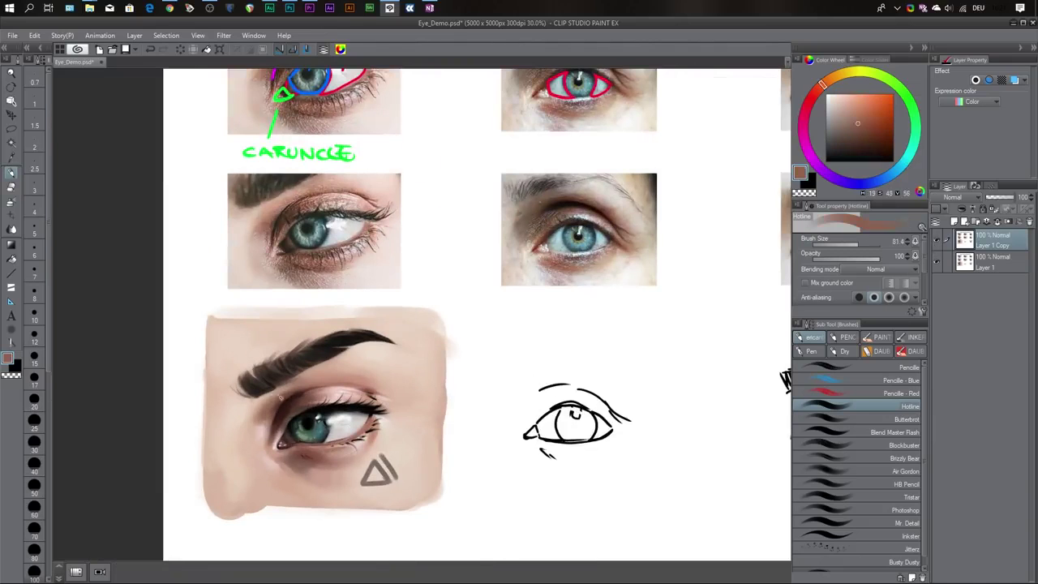
# Step: Refine the eyebrow's inner end and outline with sampled skin and dark brow tones, checking the mirrored view
pyautogui.keyDown('alt'); pyautogui.click(216, 404); pyautogui.keyUp('alt')
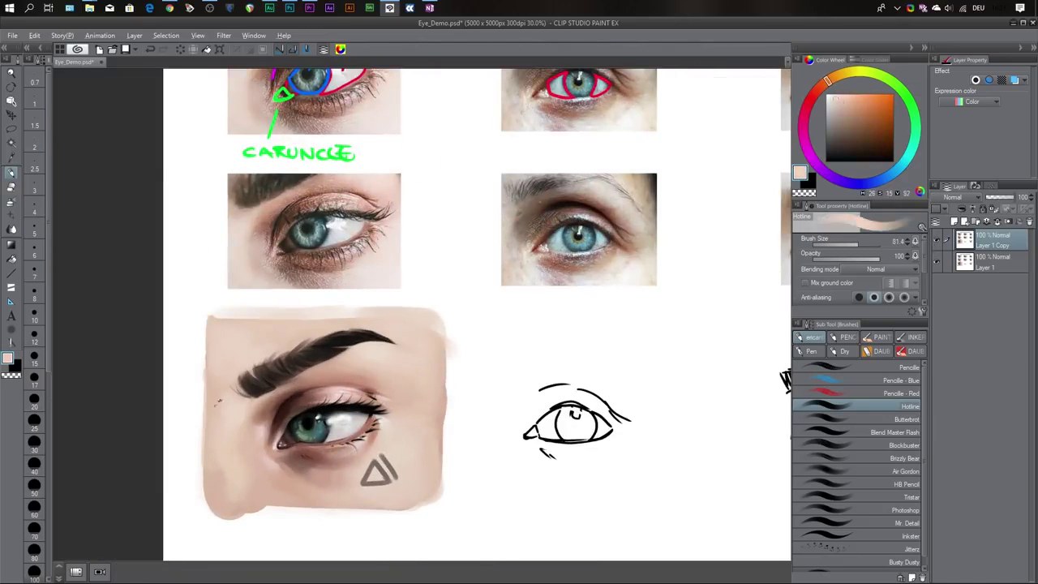
pyautogui.keyDown('alt'); pyautogui.click(339, 336); pyautogui.keyUp('alt')
pyautogui.keyDown('alt'); pyautogui.click(275, 370); pyautogui.keyUp('alt')
pyautogui.moveTo(247, 393); pyautogui.dragTo(274, 355)
pyautogui.keyDown('alt'); pyautogui.click(261, 349); pyautogui.keyUp('alt')
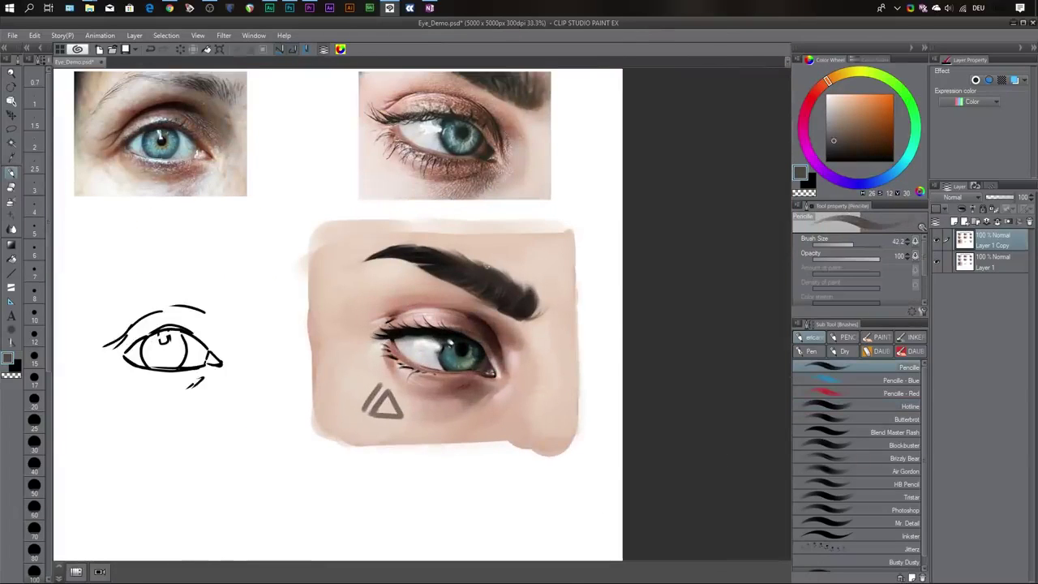
pyautogui.moveTo(536, 311); pyautogui.dragTo(545, 302)
pyautogui.keyDown('alt'); pyautogui.click(398, 249); pyautogui.keyUp('alt')
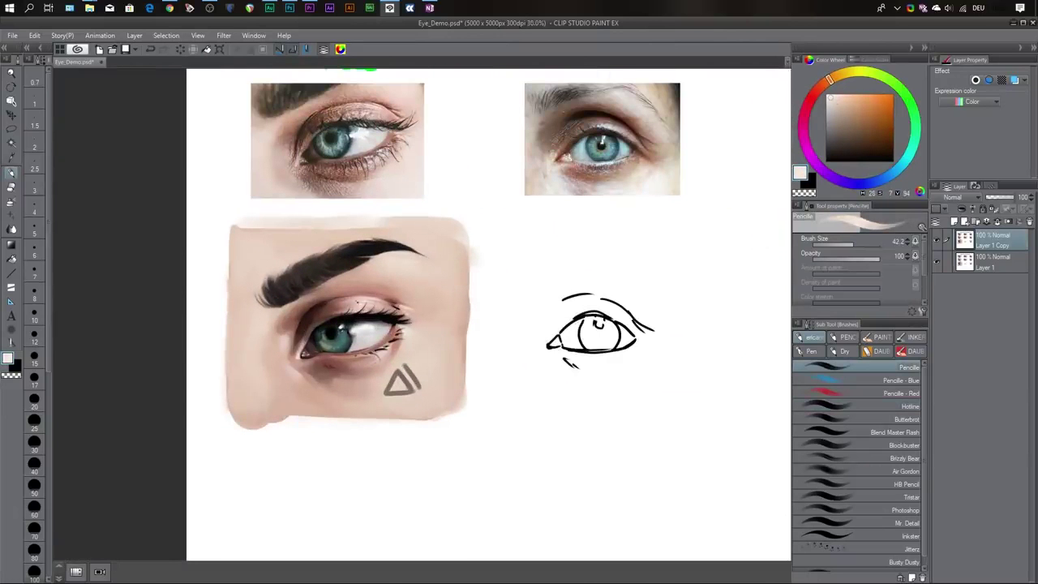
# Step: Touch up the inner corner, iris reflection and lower lid rim with sampled white and pink tones
pyautogui.keyDown('alt'); pyautogui.click(305, 353); pyautogui.keyUp('alt')
pyautogui.keyDown('alt'); pyautogui.click(341, 328); pyautogui.keyUp('alt')
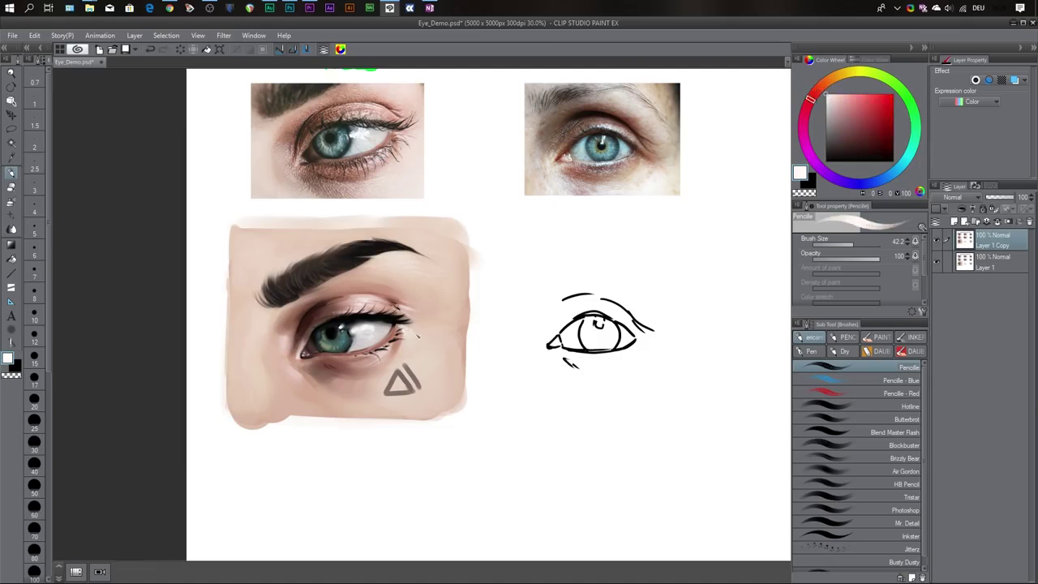
pyautogui.keyDown('alt'); pyautogui.click(343, 351); pyautogui.keyUp('alt')
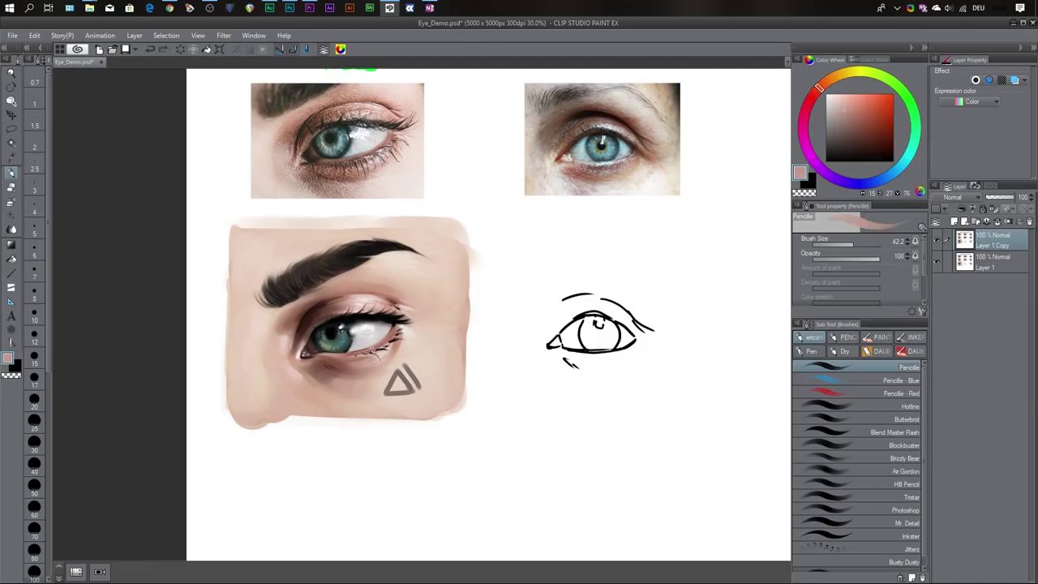
pyautogui.keyDown('alt'); pyautogui.click(372, 342); pyautogui.keyUp('alt')
# Step: Lighten the skin beneath the lower eyelid with sampled pale tones using the Hotline brush
pyautogui.keyDown('alt'); pyautogui.click(441, 377); pyautogui.keyUp('alt')
pyautogui.press('p')
pyautogui.keyDown('alt'); pyautogui.click(389, 372); pyautogui.keyUp('alt')
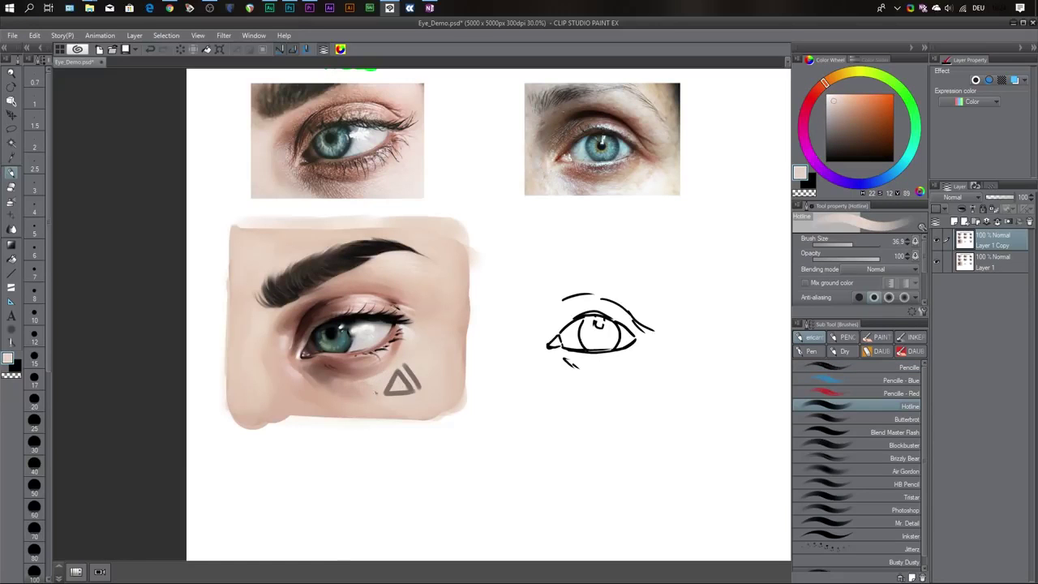
pyautogui.scroll(-5, 425, 381)
pyautogui.scroll(8, 372, 357)
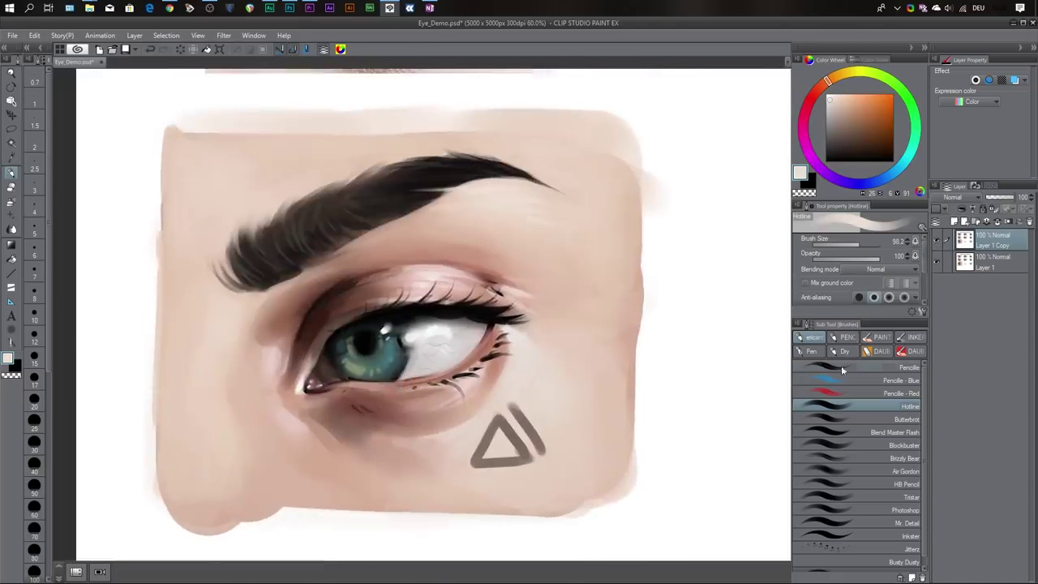
# Step: Refine the iris edge and add faint vein lines on the sclera with sampled grays using the Pencille brush
pyautogui.click(842, 367)
pyautogui.keyDown('alt'); pyautogui.click(402, 348); pyautogui.keyUp('alt')
pyautogui.moveTo(404, 352); pyautogui.dragTo(397, 379)
pyautogui.keyDown('alt'); pyautogui.click(411, 319); pyautogui.keyUp('alt')
pyautogui.scroll(-1, 411, 329)
pyautogui.moveTo(411, 329); pyautogui.dragTo(388, 410)
pyautogui.keyDown('alt'); pyautogui.click(388, 410); pyautogui.keyUp('alt')
pyautogui.keyDown('alt'); pyautogui.click(400, 403); pyautogui.keyUp('alt')
pyautogui.keyDown('alt'); pyautogui.click(394, 410); pyautogui.keyUp('alt')
pyautogui.scroll(-6, 363, 379)
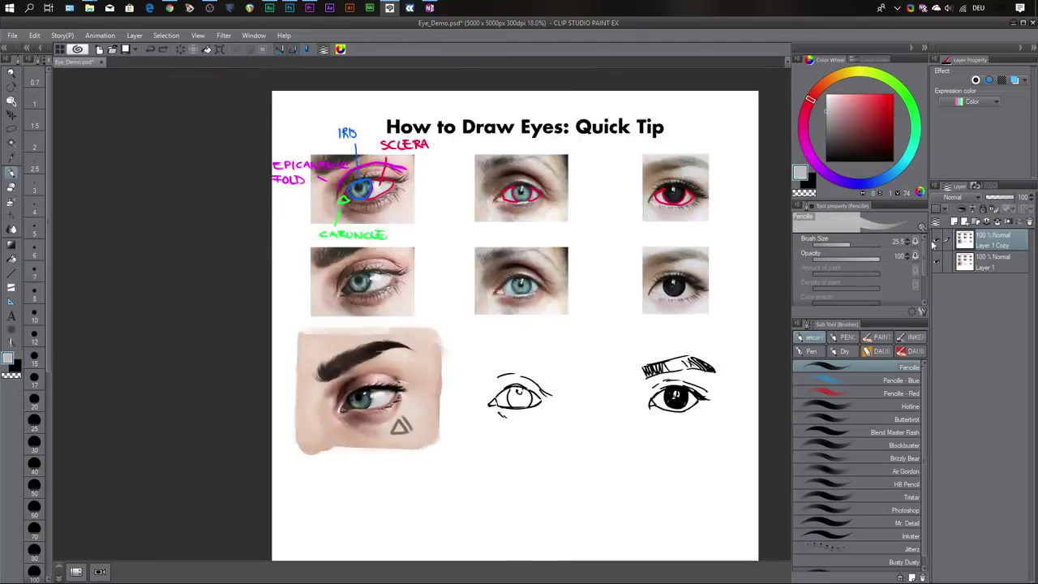
# Step: Darken and extend the upper and lower eyelashes with sampled near-black tones
pyautogui.scroll(5, 377, 409)
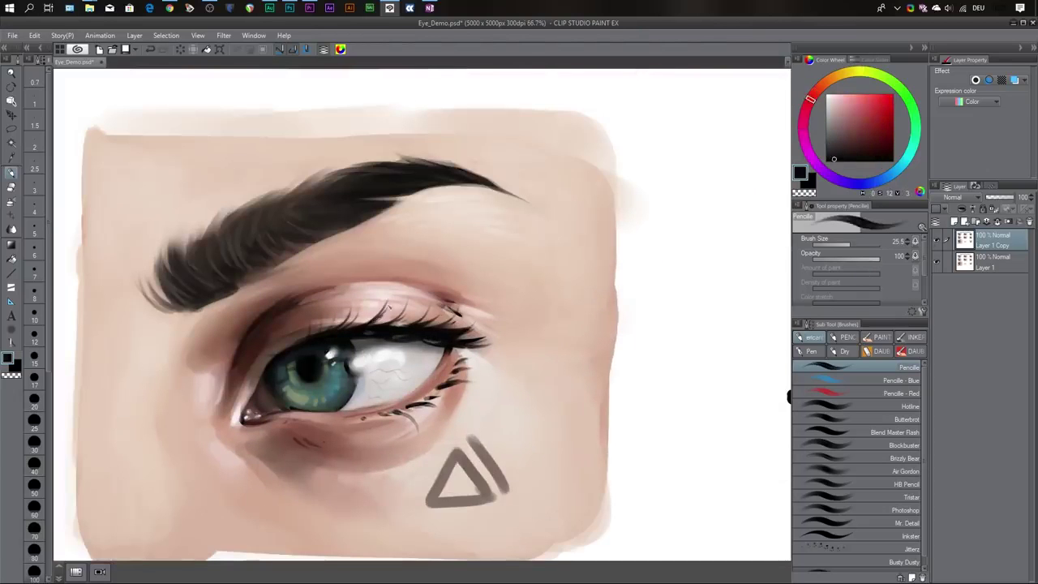
pyautogui.keyDown('alt'); pyautogui.click(410, 407); pyautogui.keyUp('alt')
pyautogui.keyDown('alt'); pyautogui.click(288, 336); pyautogui.keyUp('alt')
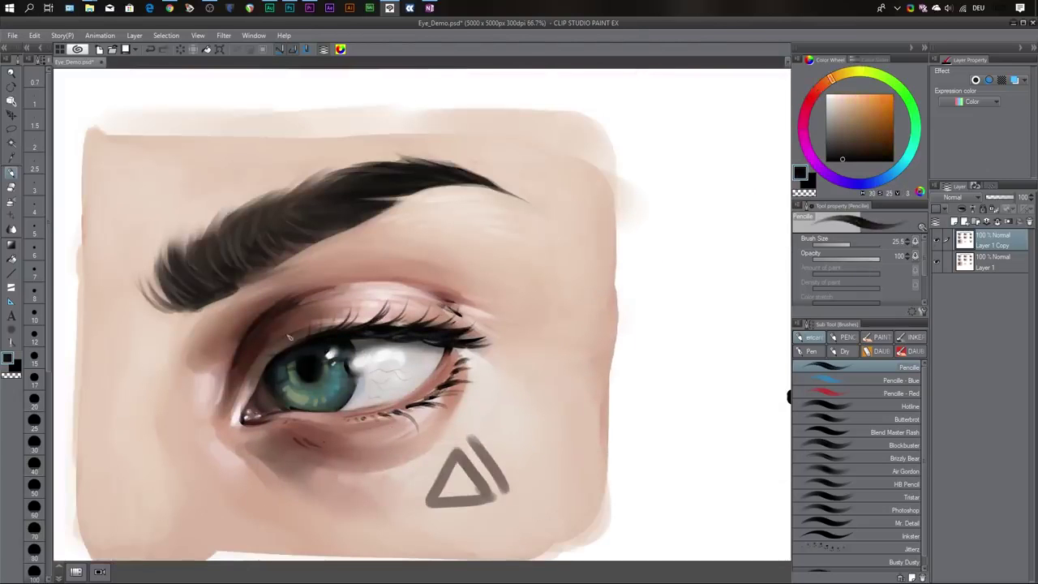
pyautogui.keyDown('alt'); pyautogui.click(291, 349); pyautogui.keyUp('alt')
pyautogui.scroll(-3, 227, 413)
pyautogui.scroll(3, 207, 454)
# Step: Smooth the upper eyelid highlight with sampled pinks and repaint the sclera in off-white using the Hotline brush
pyautogui.click(908, 406)
pyautogui.keyDown('alt'); pyautogui.click(410, 300); pyautogui.keyUp('alt')
pyautogui.moveTo(442, 297); pyautogui.dragTo(378, 295)
pyautogui.keyDown('alt'); pyautogui.click(399, 302); pyautogui.keyUp('alt')
pyautogui.scroll(-3, 414, 344)
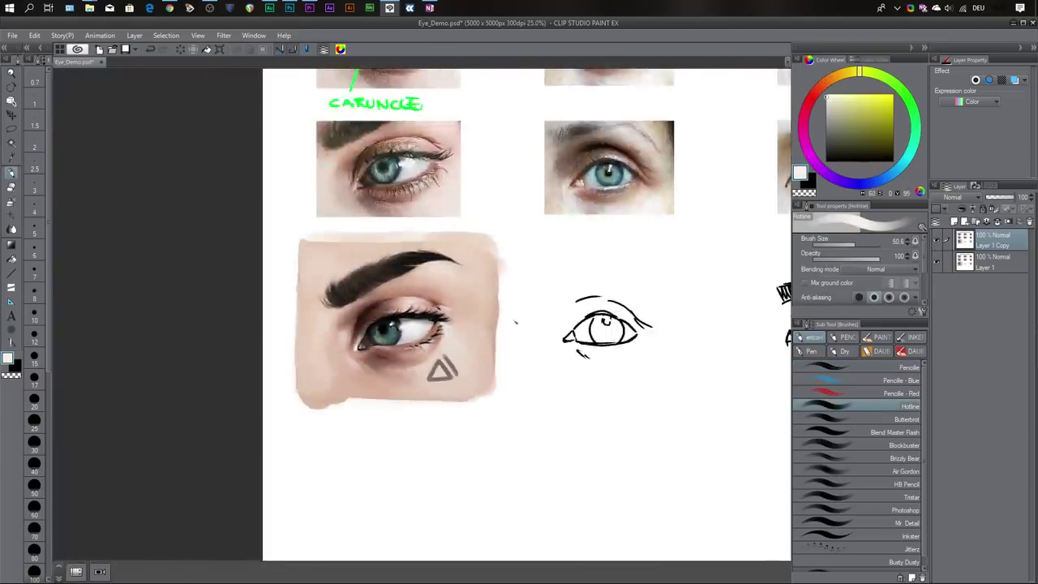
# Step: Strengthen the white iris reflections and soften the iris border against the sclera with brush and Soft airbrush
pyautogui.scroll(3, 514, 322)
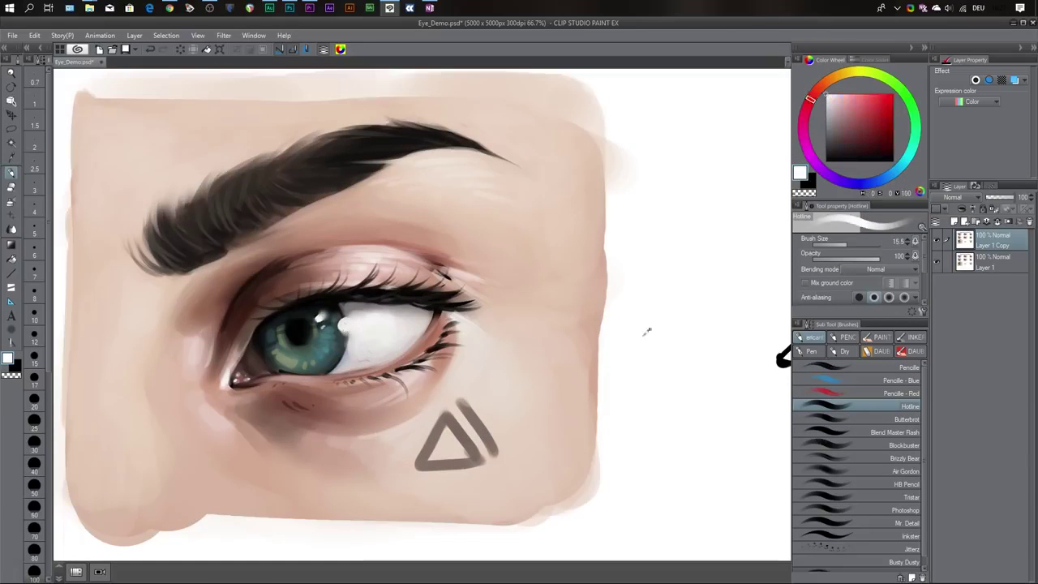
pyautogui.keyDown('alt'); pyautogui.click(387, 363); pyautogui.keyUp('alt')
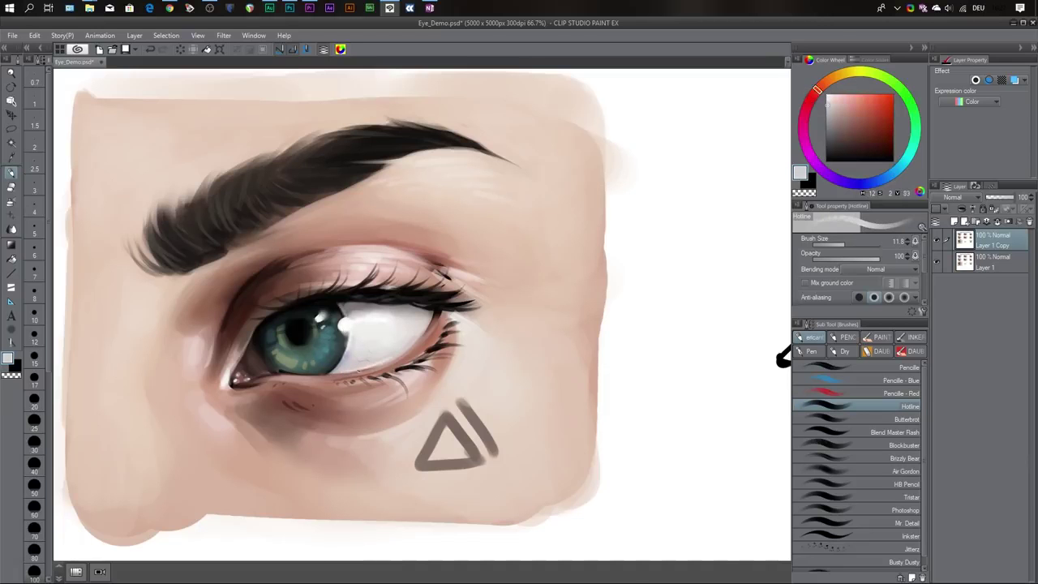
pyautogui.scroll(-3, 300, 397)
pyautogui.hotkey('ctrl', '+')
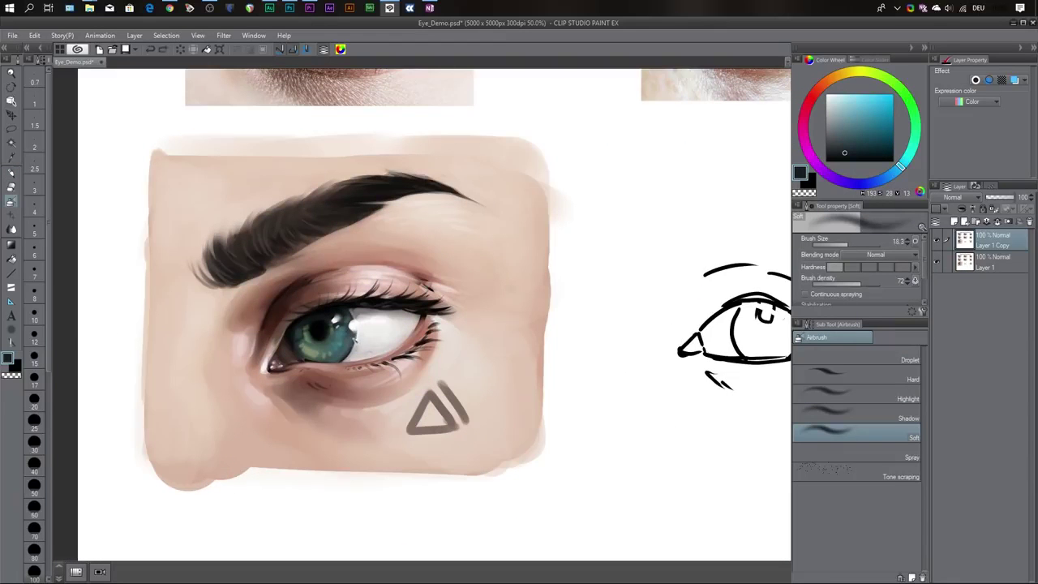
pyautogui.press('j')
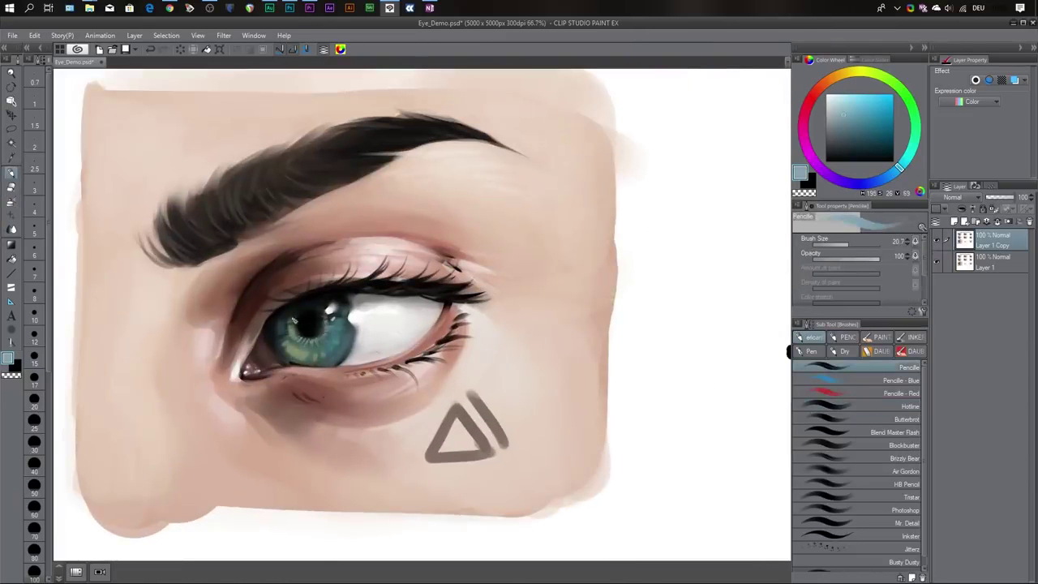
pyautogui.press('j')
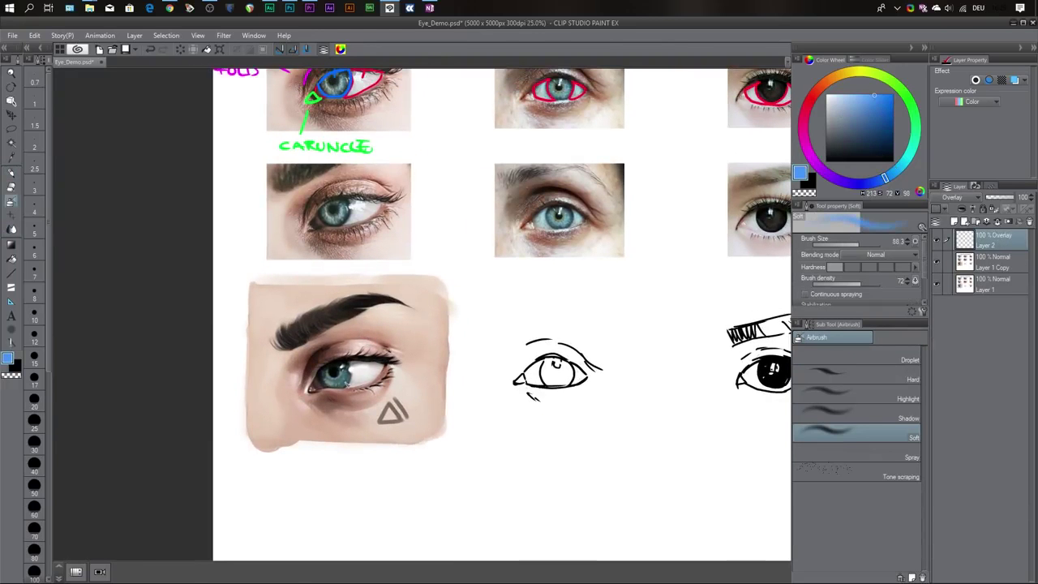
# Step: Tint the iris blue and the eye corners red on the Overlay layer with the Soft airbrush
pyautogui.moveTo(347, 383); pyautogui.dragTo(326, 381)
pyautogui.click(814, 93)
pyautogui.click(870, 100)
# Step: Airbrush pale yellow light over the skin around the eyebrow on the Overlay layer and merge it into Layer 1 Copy
pyautogui.click(852, 71)
pyautogui.click(839, 94)
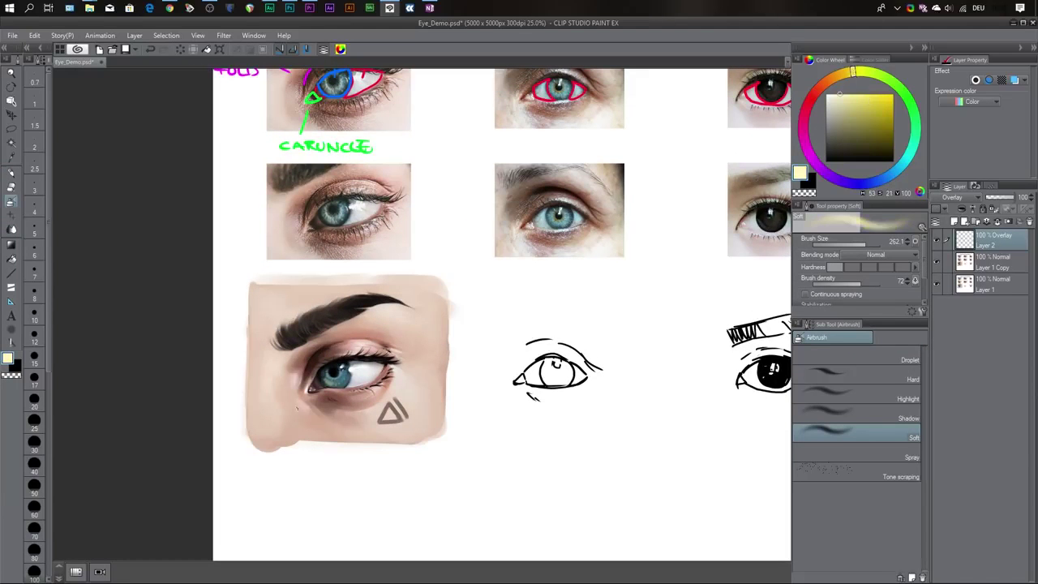
pyautogui.moveTo(399, 305); pyautogui.dragTo(422, 320)
pyautogui.moveTo(273, 340); pyautogui.dragTo(266, 371)
pyautogui.scroll(-1, 398, 413)
pyautogui.press('h')
pyautogui.press('h')
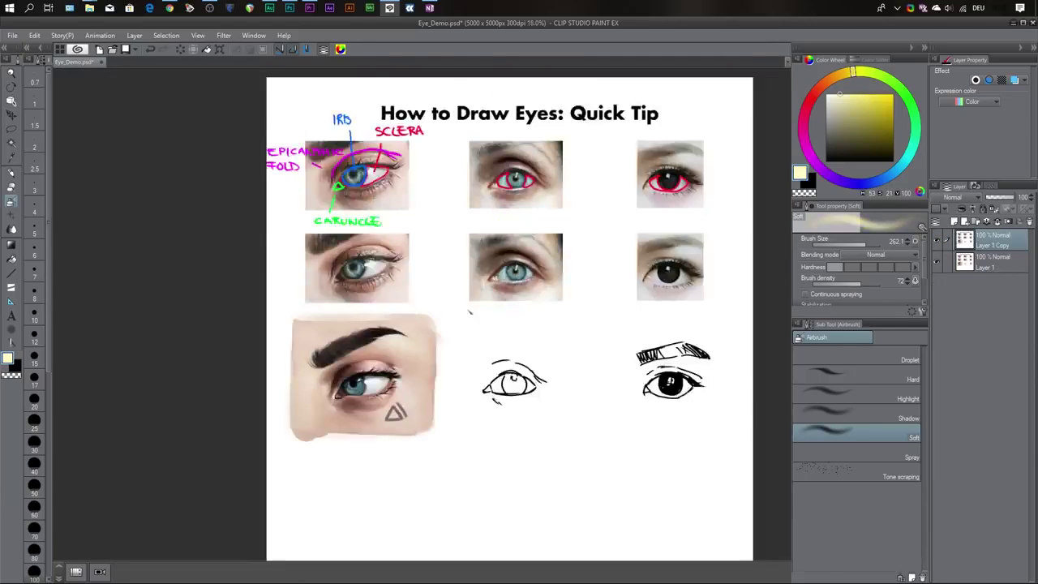